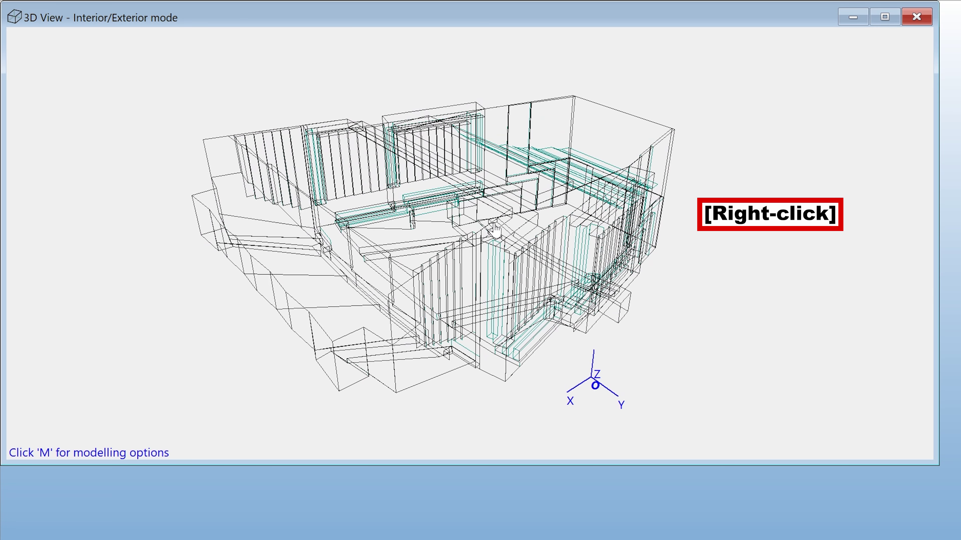
# Step: Pan the hall wireframe in the 3D view, zoom in and out on it, and adjust its scale
pyautogui.moveTo(496, 229)
pyautogui.mouseDown(button='right')
pyautogui.moveTo(707, 229)
pyautogui.moveTo(321, 228)
pyautogui.moveTo(537, 231)
pyautogui.mouseUp(button='right')
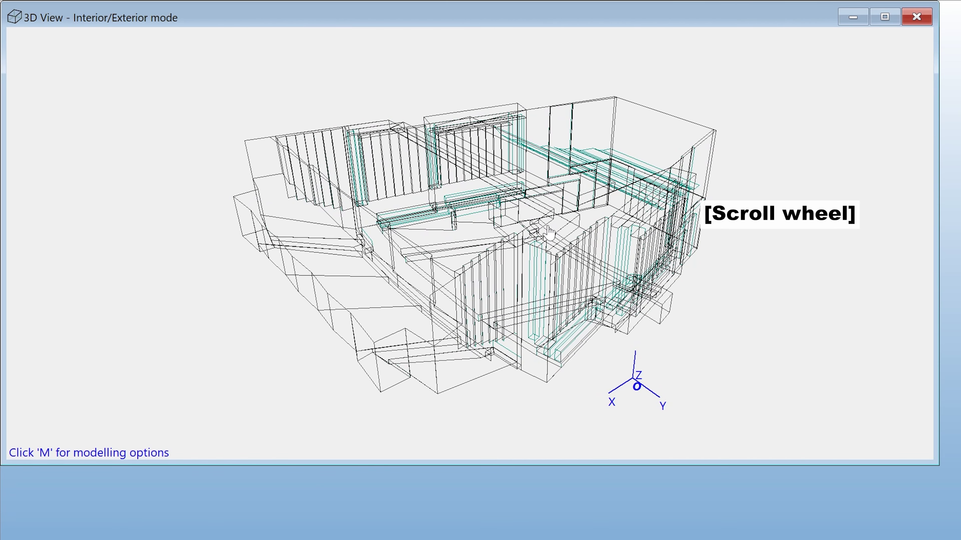
pyautogui.scroll(5, 614, 241)
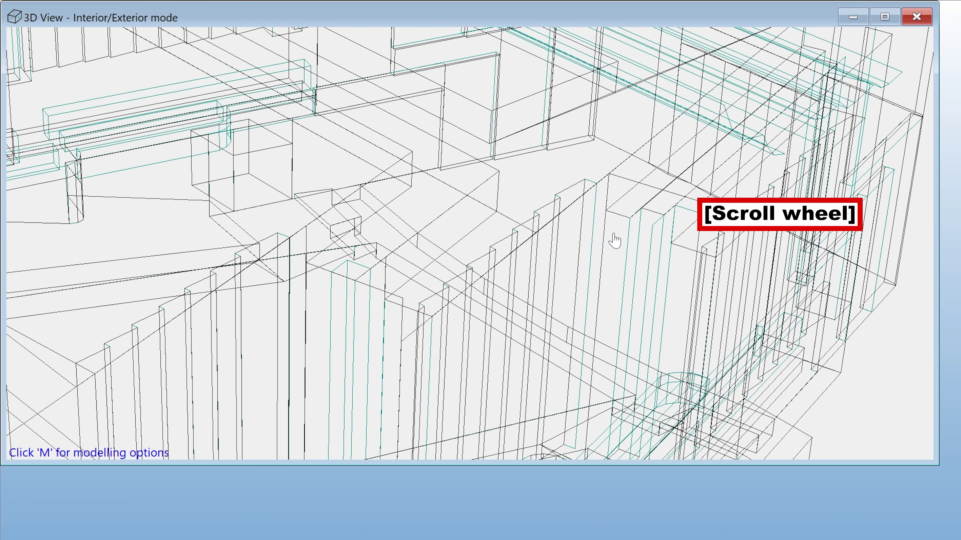
pyautogui.scroll(-5, 614, 241)
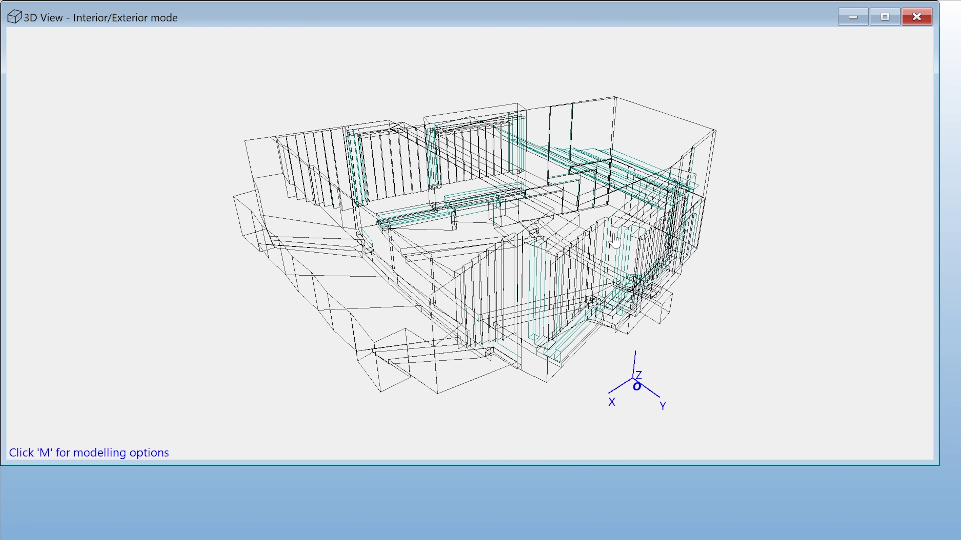
pyautogui.press('s')
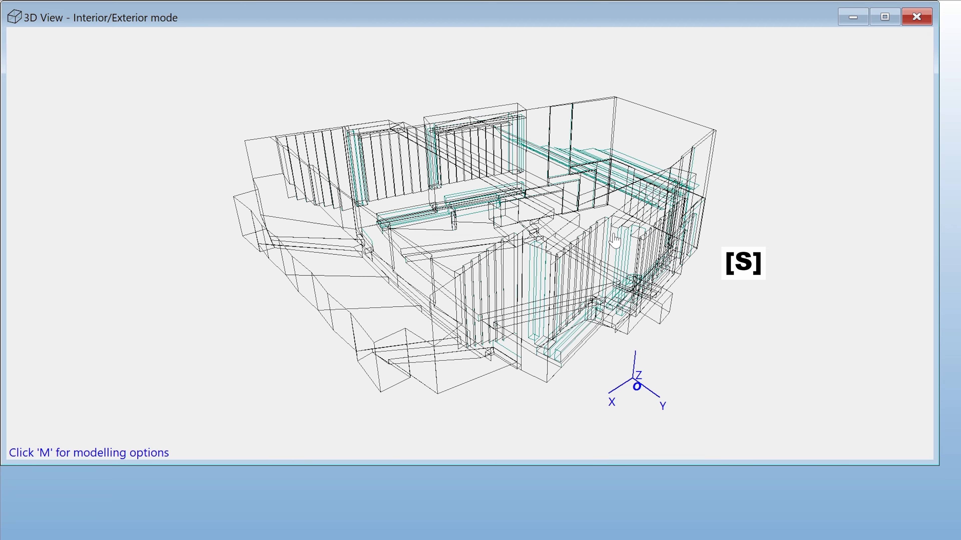
pyautogui.press('s')
pyautogui.press('s')
pyautogui.press('s')
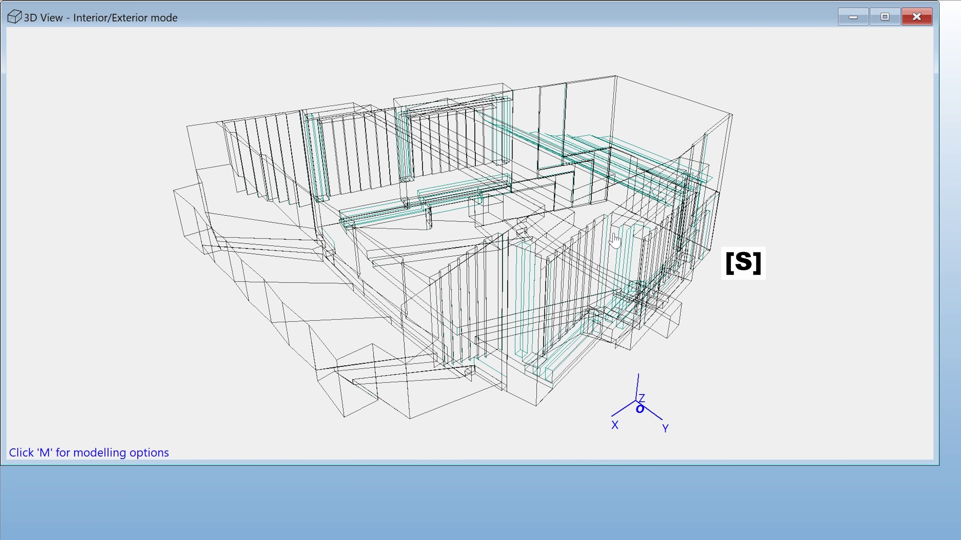
pyautogui.scroll(-3, 615, 240)
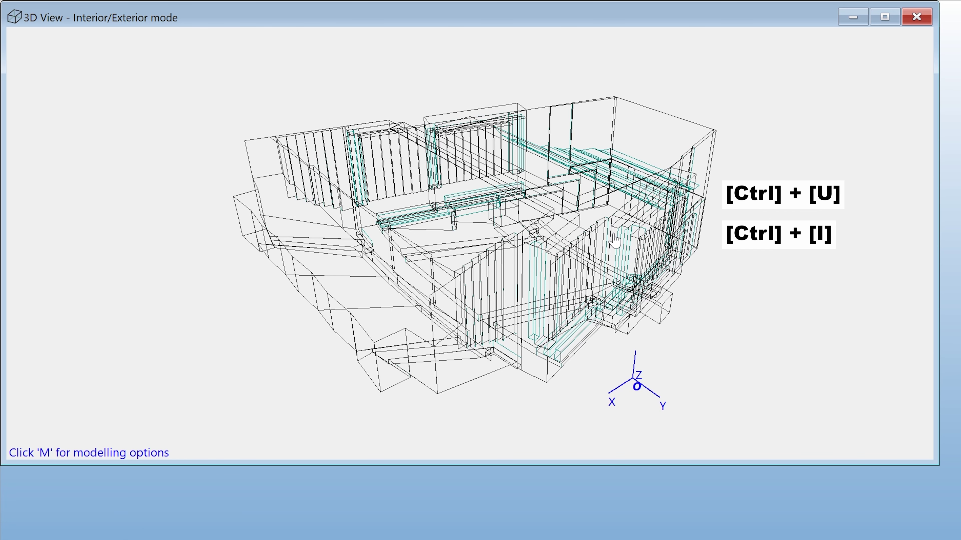
# Step: Zoom in on the hall wireframe in increments and return it to the full-room view
pyautogui.hotkey('ctrl', 'u')
pyautogui.hotkey('ctrl', 'u')
pyautogui.hotkey('ctrl', 'u')
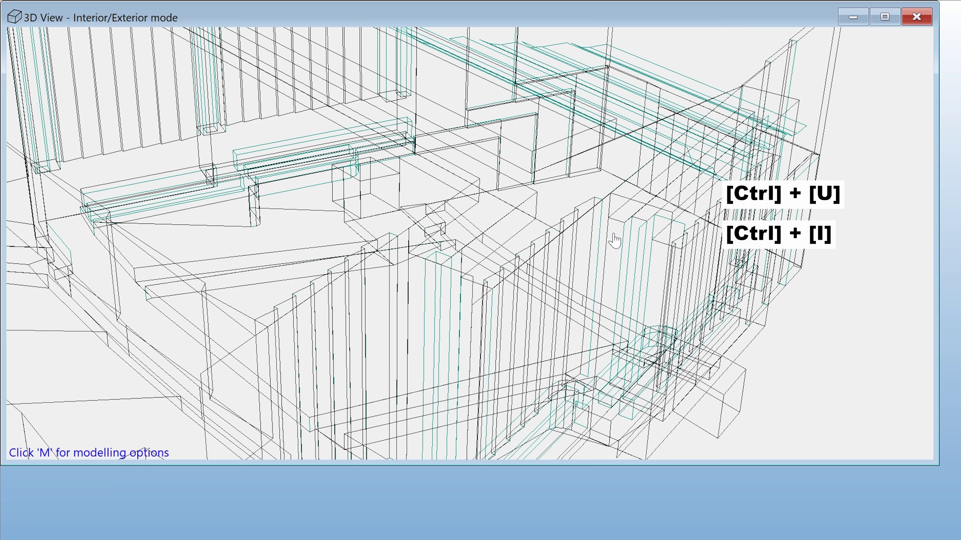
pyautogui.hotkey('ctrl', 'i')
pyautogui.hotkey('ctrl', 'i')
pyautogui.hotkey('ctrl', 'i')
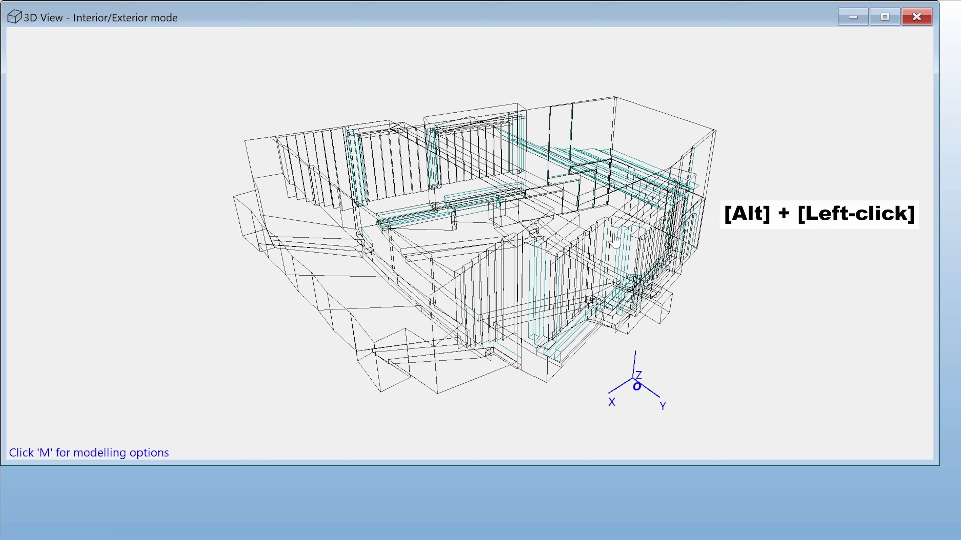
pyautogui.keyDown('alt'); pyautogui.click(613, 233); pyautogui.keyUp('alt')
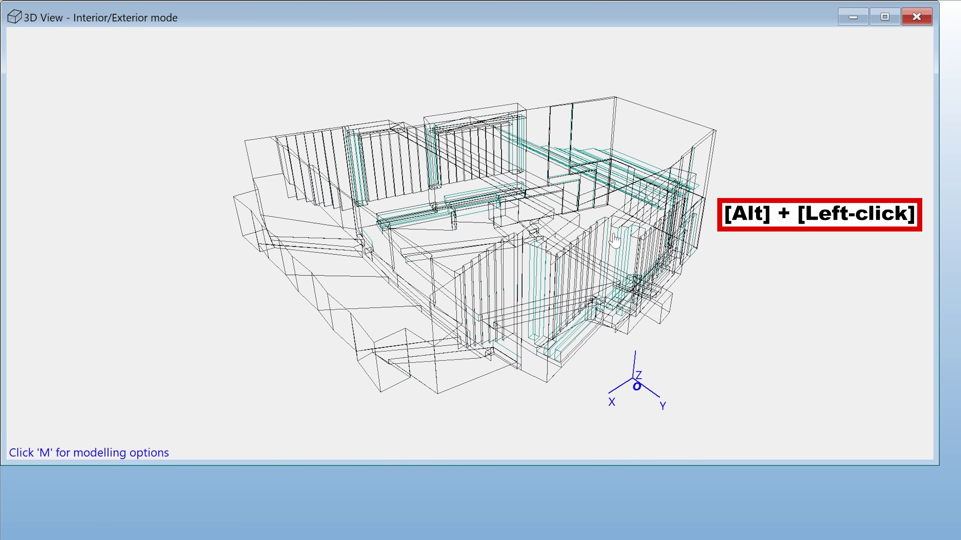
pyautogui.keyDown('alt'); pyautogui.moveTo(617, 227); pyautogui.dragTo(637, 231); pyautogui.keyUp('alt')
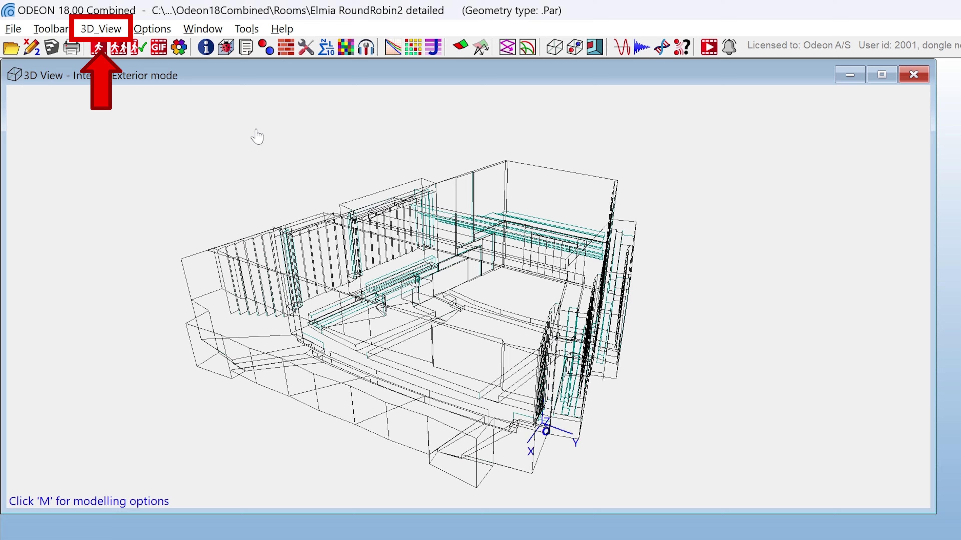
# Step: Switch the 3D view to parallel projection with metre rulers and rotate the hall model
pyautogui.click(102, 29)
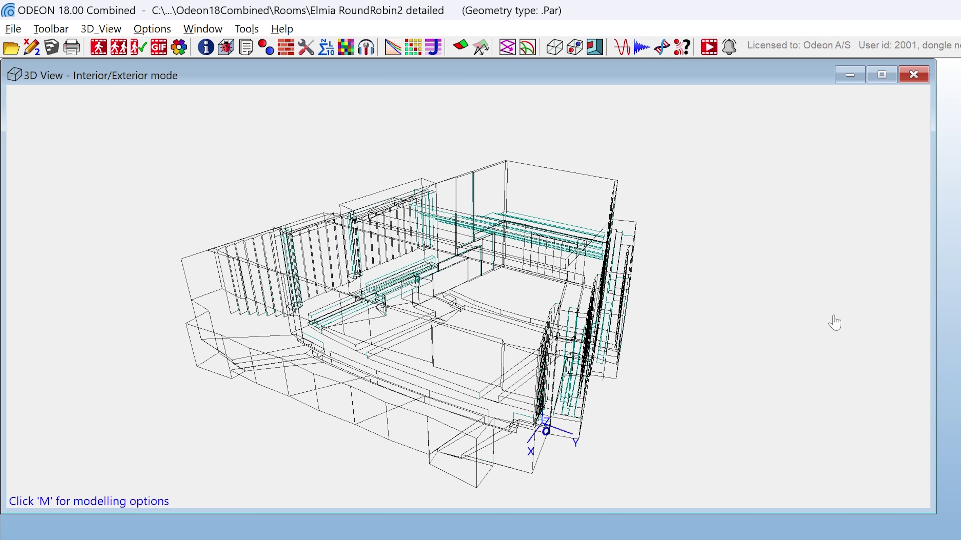
pyautogui.press('p')
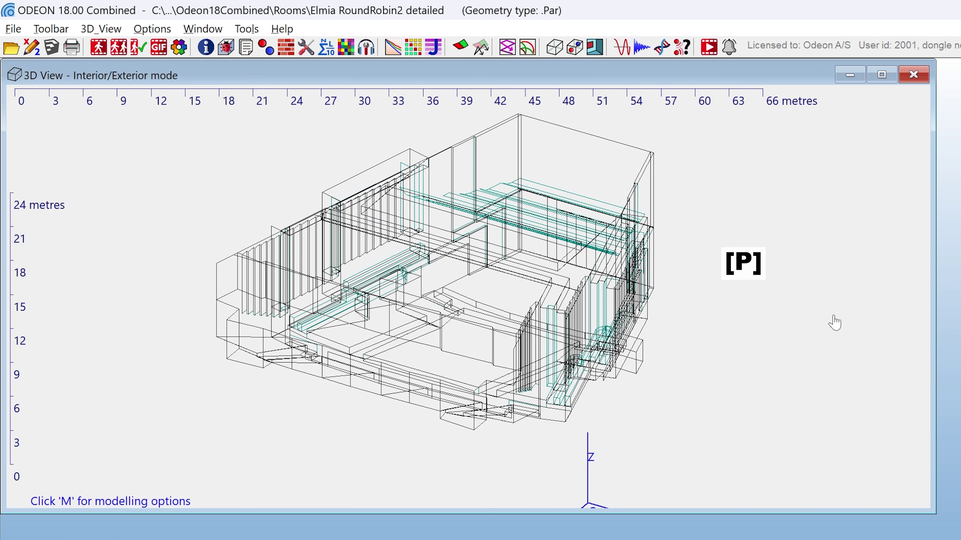
pyautogui.moveTo(834, 324); pyautogui.dragTo(801, 270)
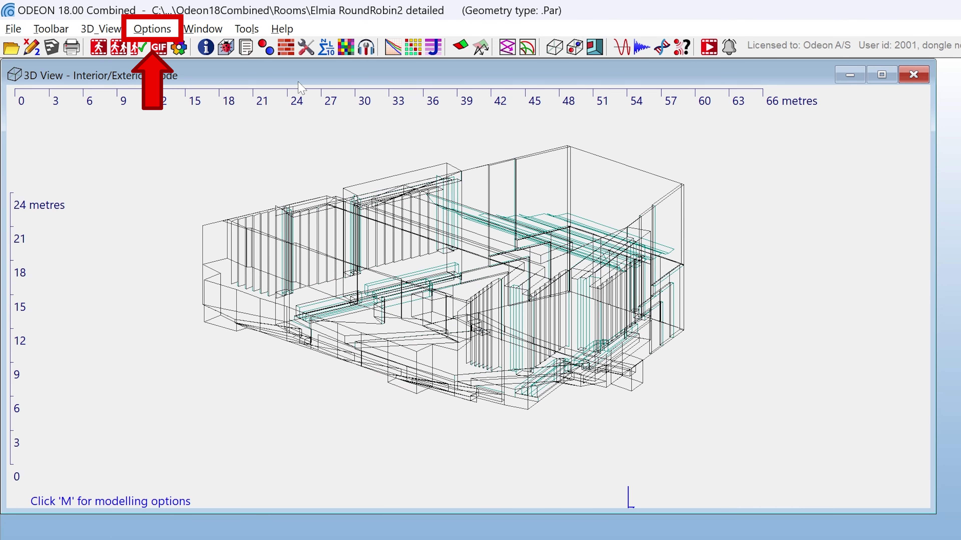
# Step: Set the dimension units to metres in the program setup's other settings and save the new default values
pyautogui.click(170, 32)
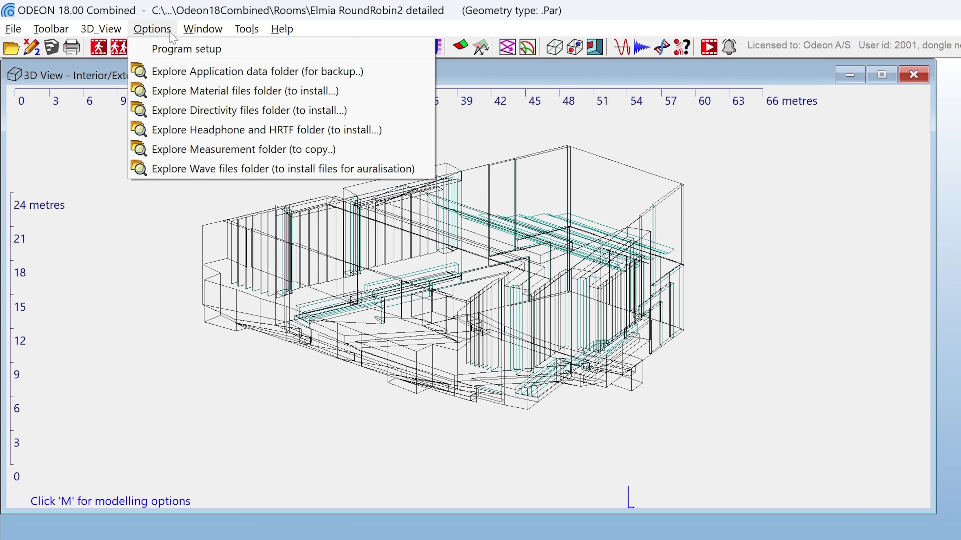
pyautogui.click(174, 55)
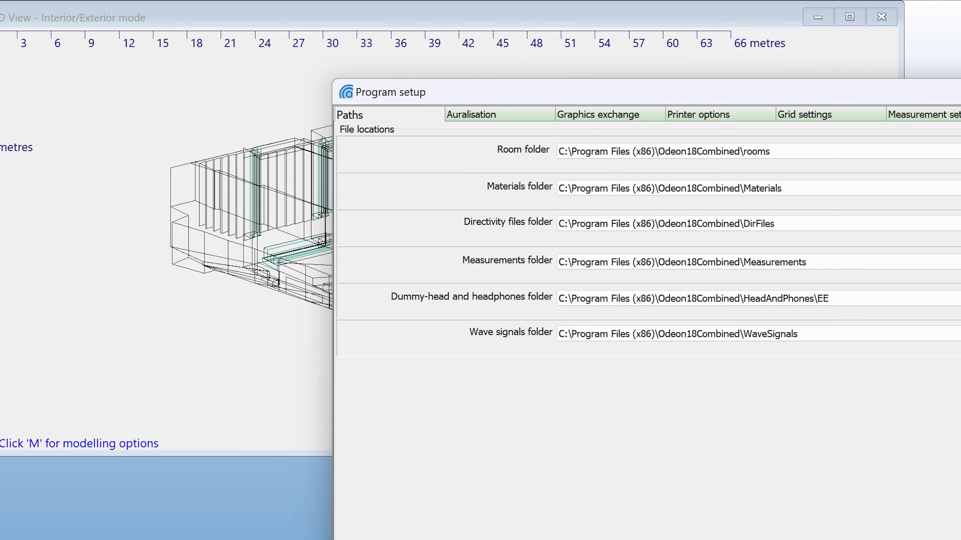
pyautogui.click(488, 178)
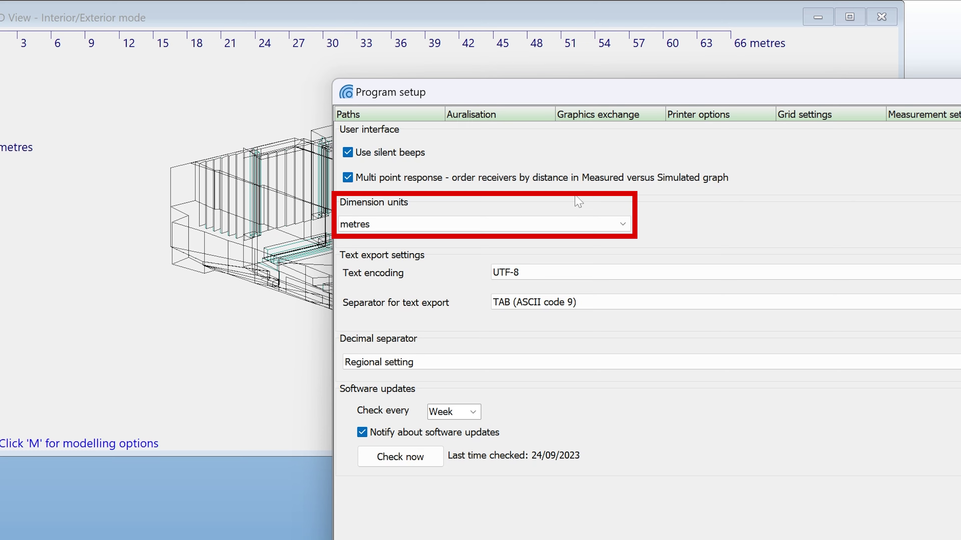
pyautogui.click(434, 228)
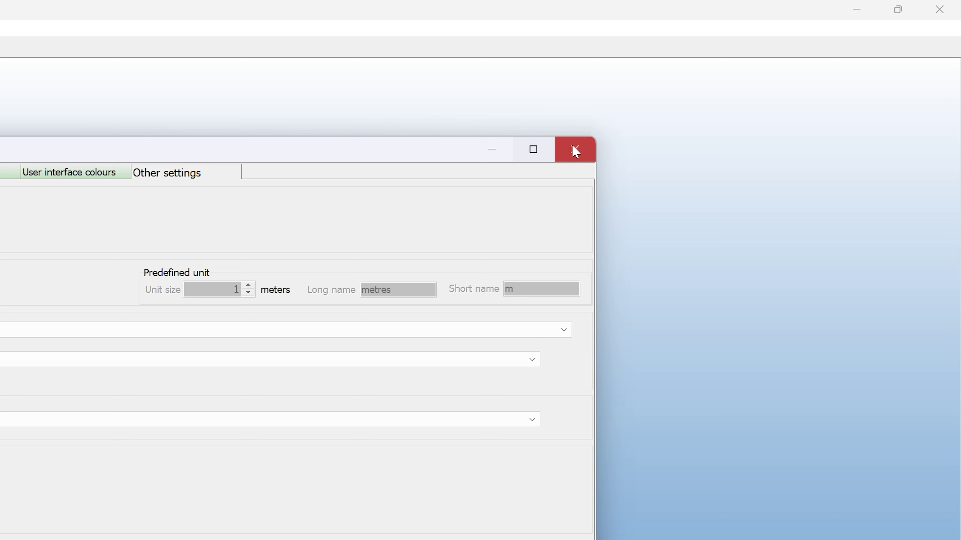
pyautogui.click(575, 150)
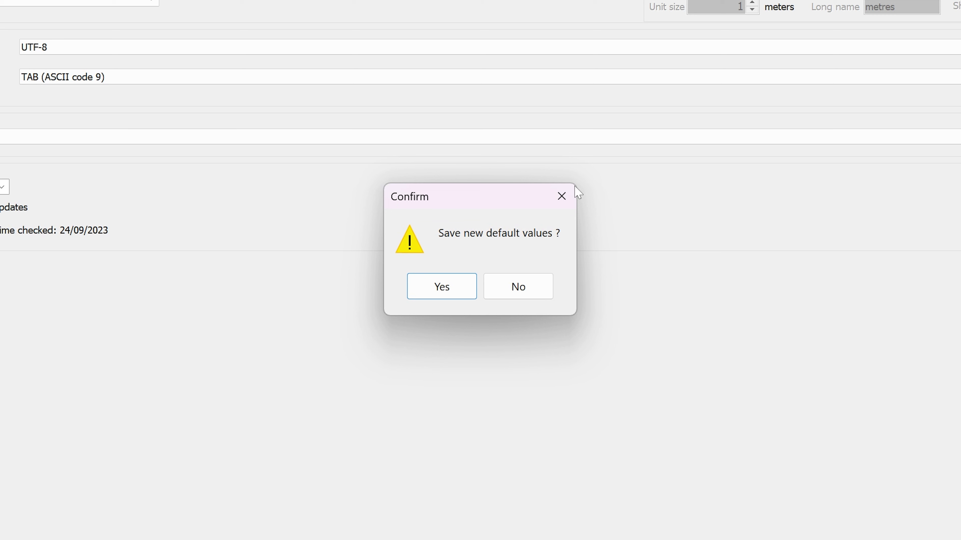
pyautogui.click(443, 287)
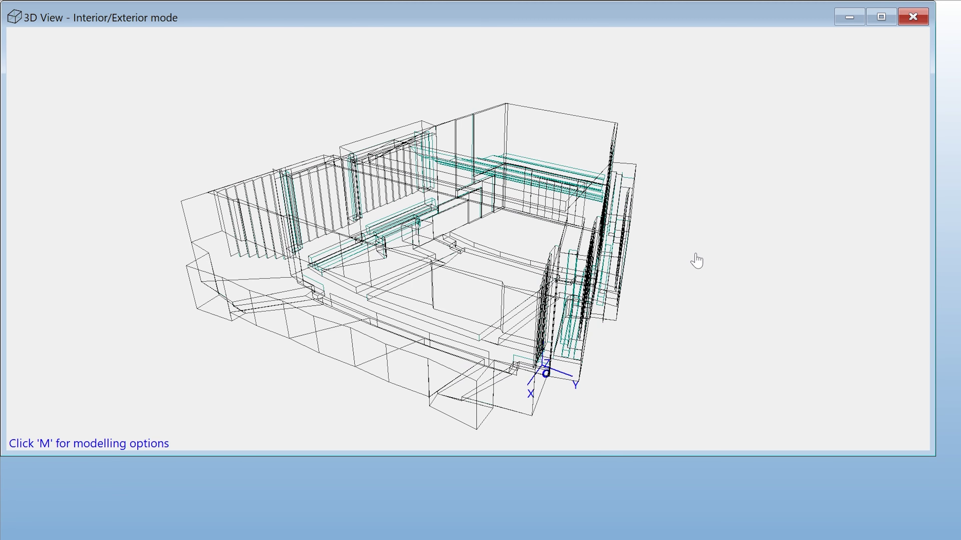
# Step: Measure the distance between the two outer corners of the curved stage front using the modelling options
pyautogui.moveTo(684, 251); pyautogui.dragTo(770, 302)
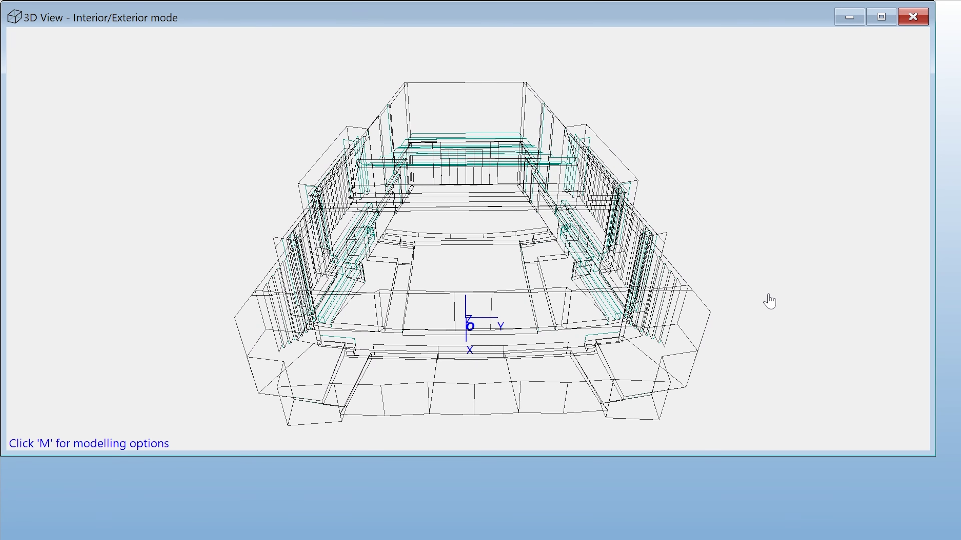
pyautogui.scroll(5, 477, 238)
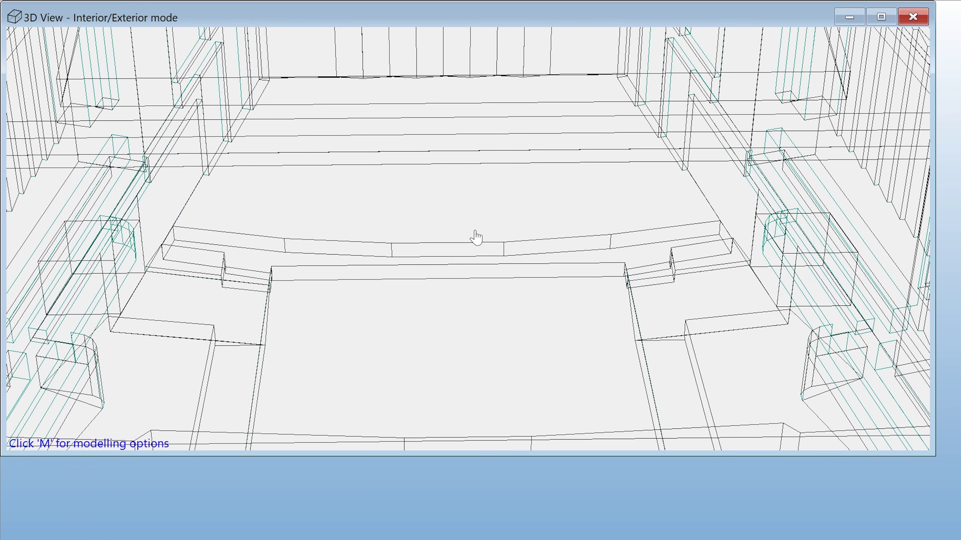
pyautogui.press('m')
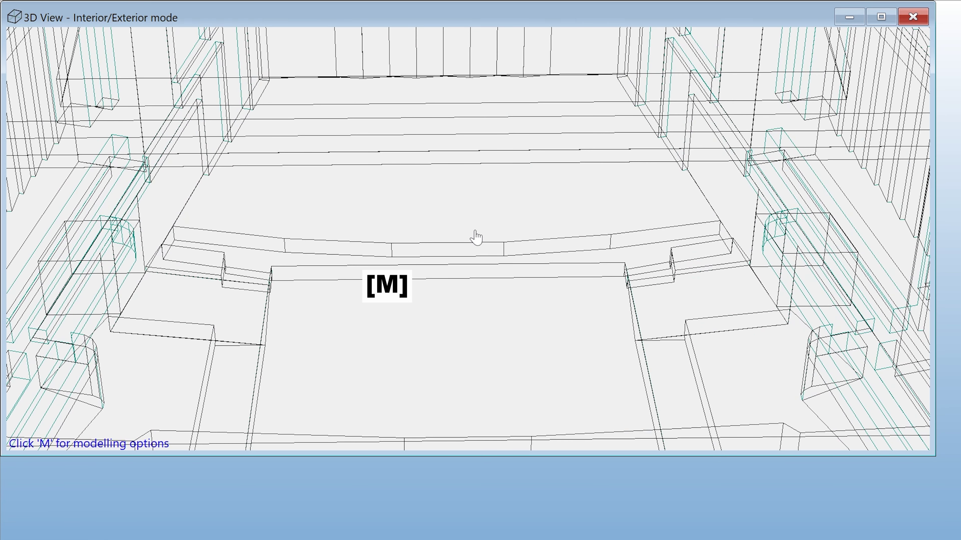
pyautogui.press('m')
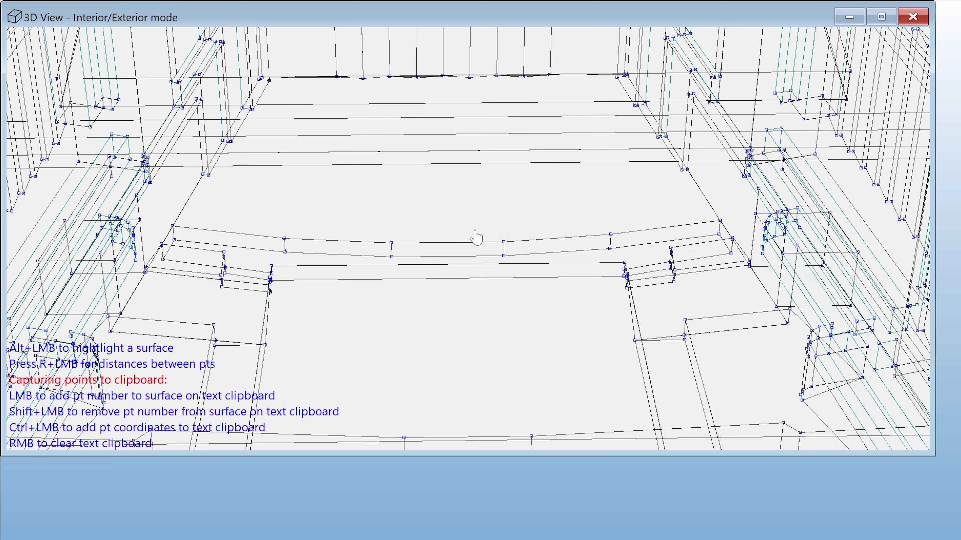
pyautogui.press('r')
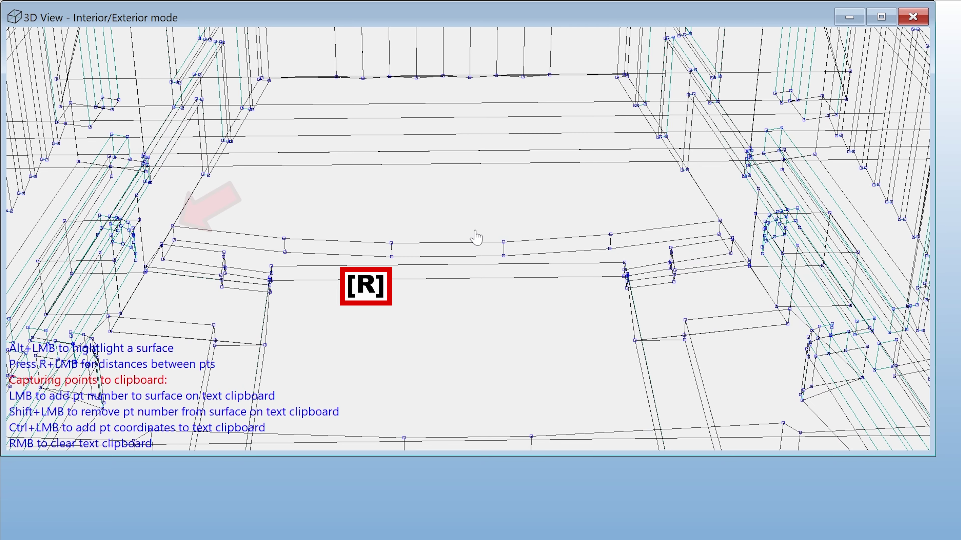
pyautogui.click(475, 231)
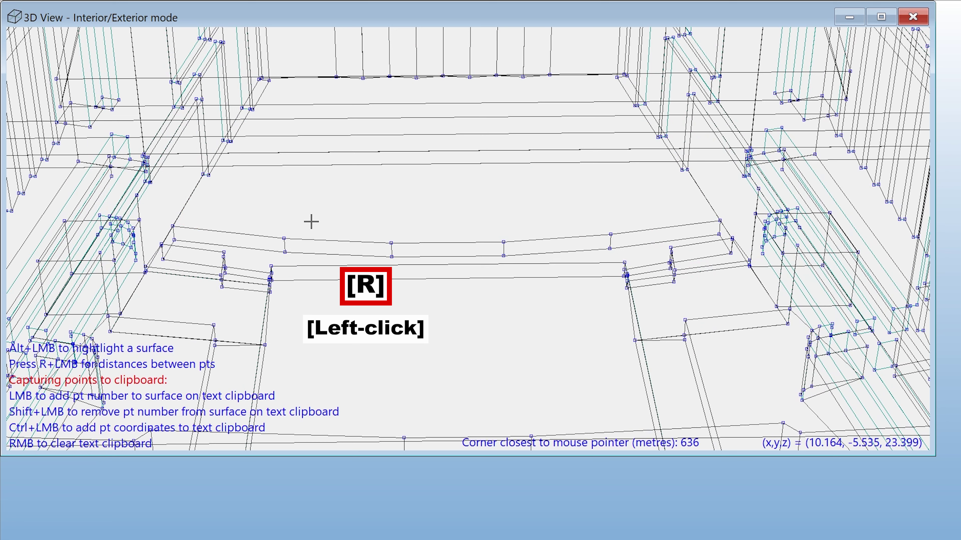
pyautogui.click(176, 224)
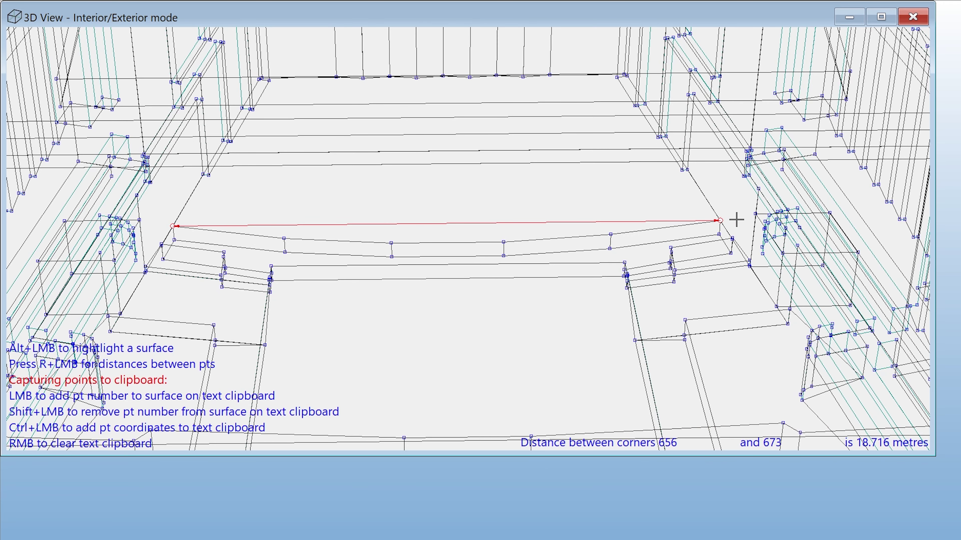
pyautogui.press('m')
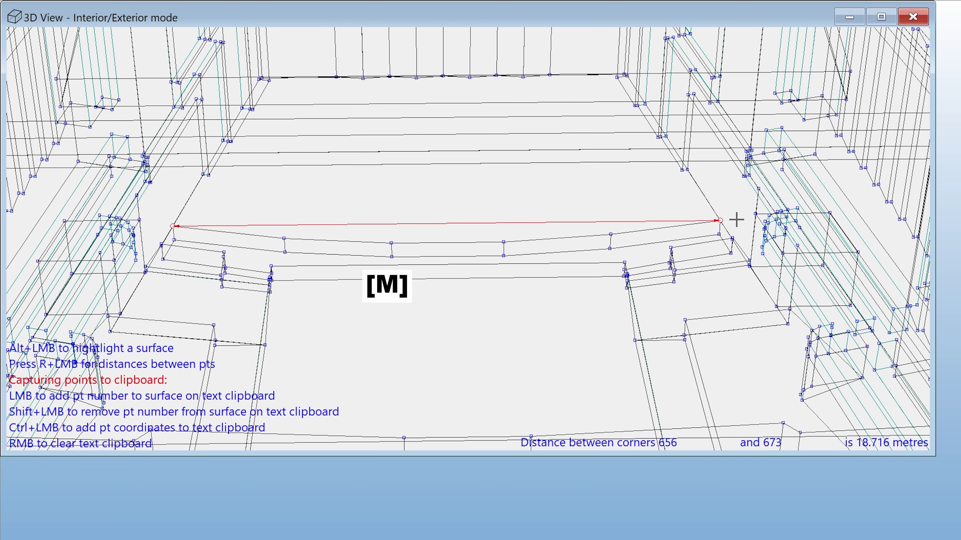
pyautogui.press('m')
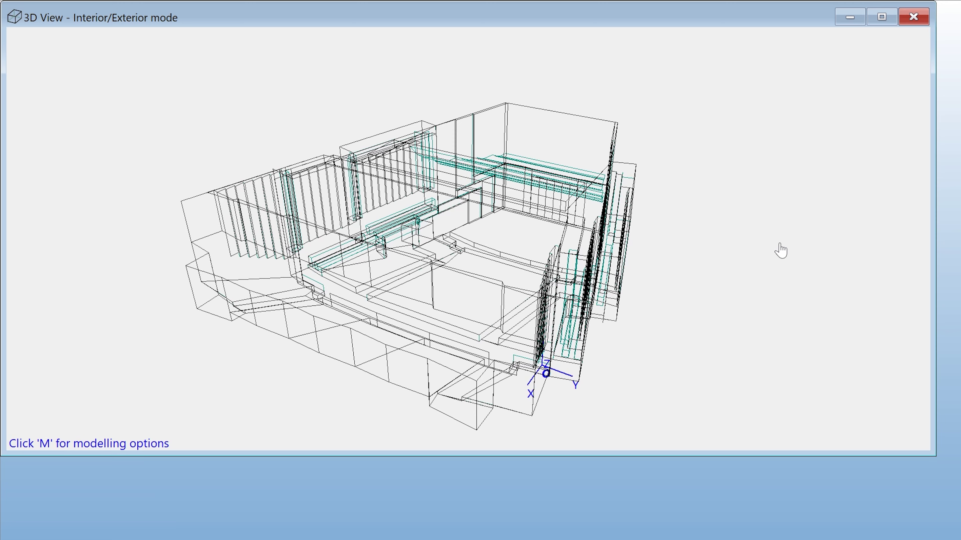
# Step: Cycle the 3D view through the hall's orthogonal projections, including the side elevation and the plan
pyautogui.press('space')
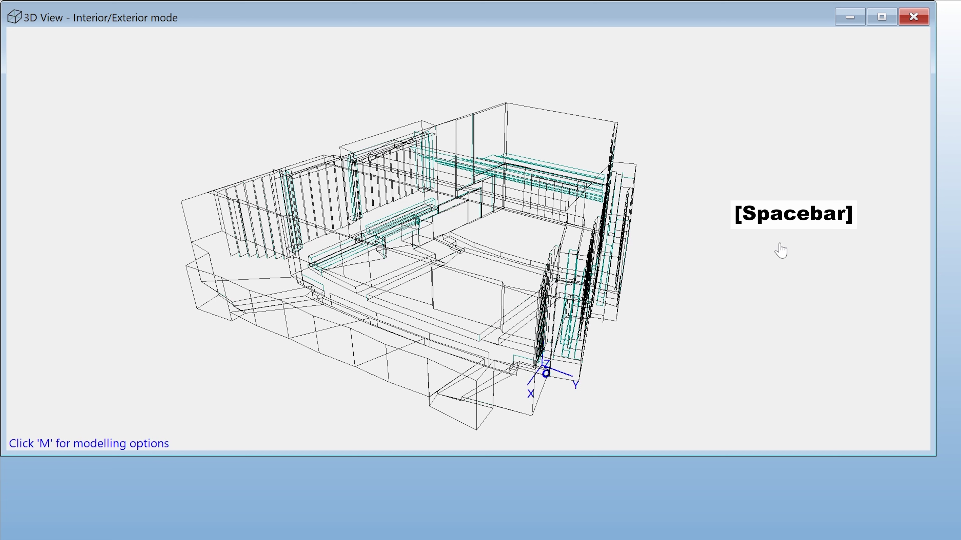
pyautogui.press('space')
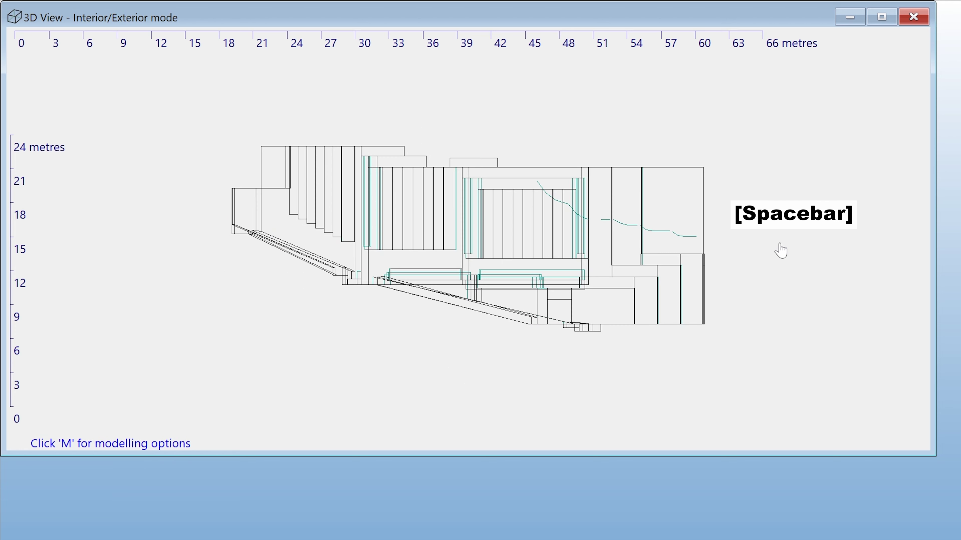
pyautogui.press('space')
pyautogui.press('space')
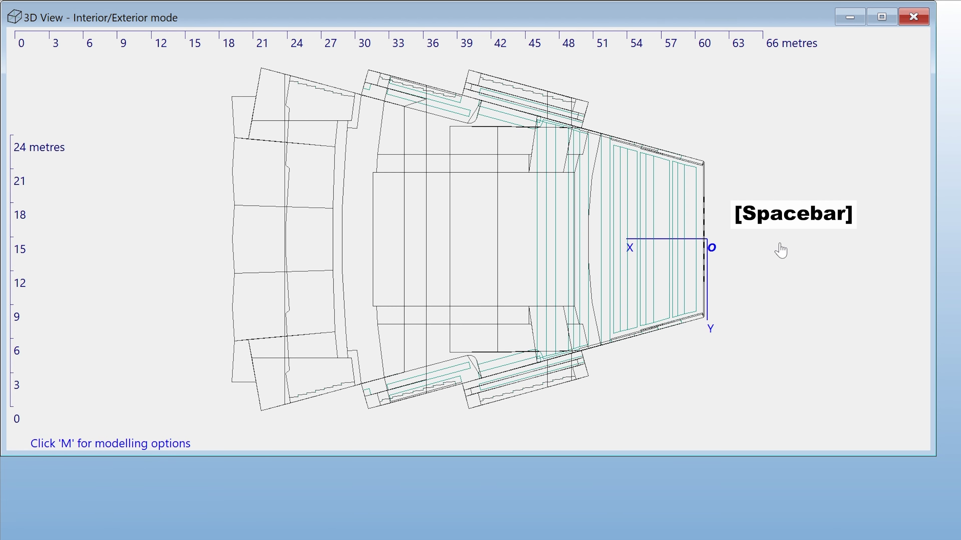
pyautogui.press('space')
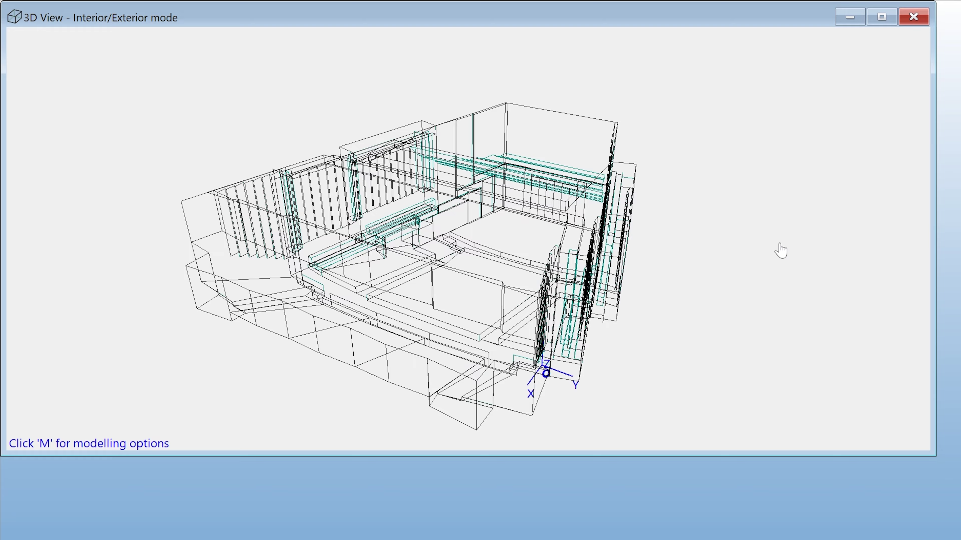
# Step: Zoom in on the stage area, reset the view to show the whole hall, and rotate the model in plan projection
pyautogui.scroll(5, 555, 250)
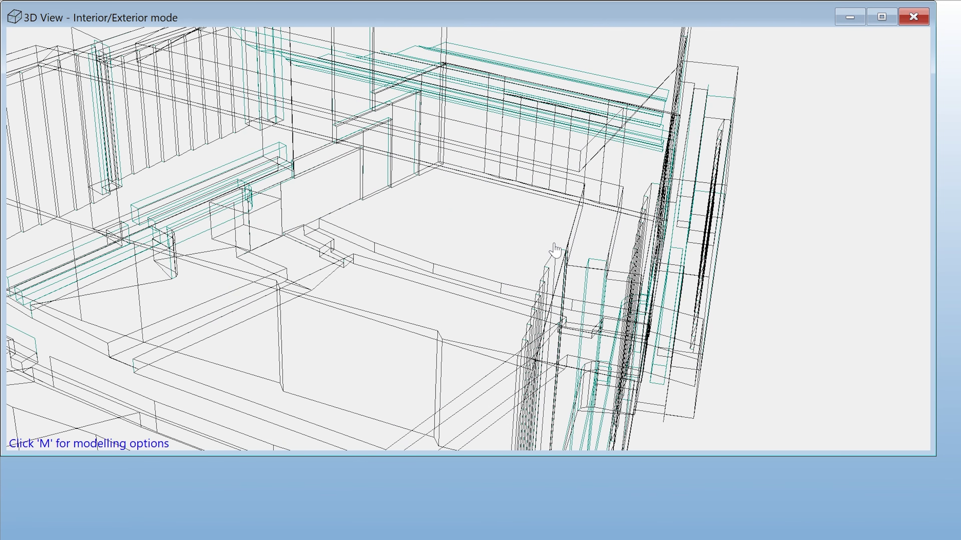
pyautogui.press('Insert')
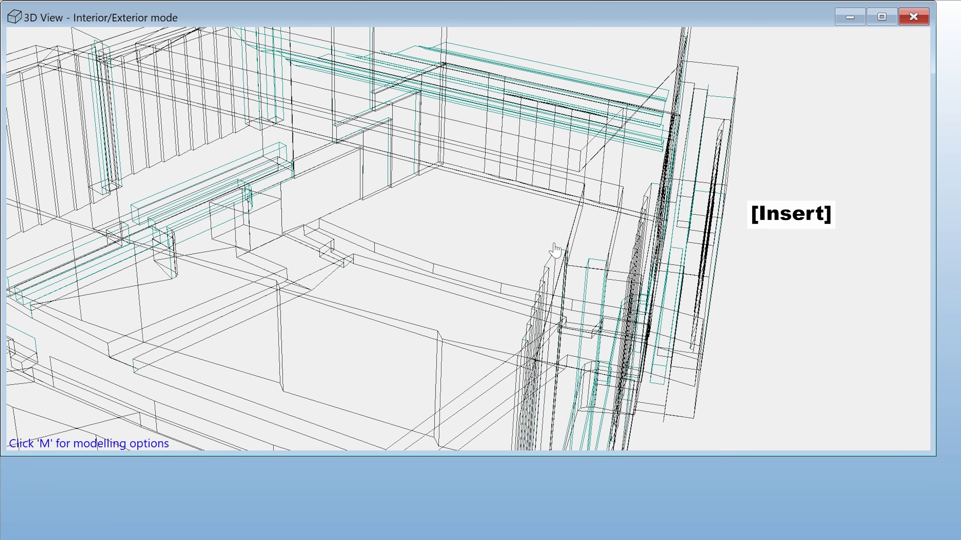
pyautogui.scroll(-5, 555, 251)
pyautogui.press('Insert')
pyautogui.moveTo(555, 245); pyautogui.dragTo(466, 538)
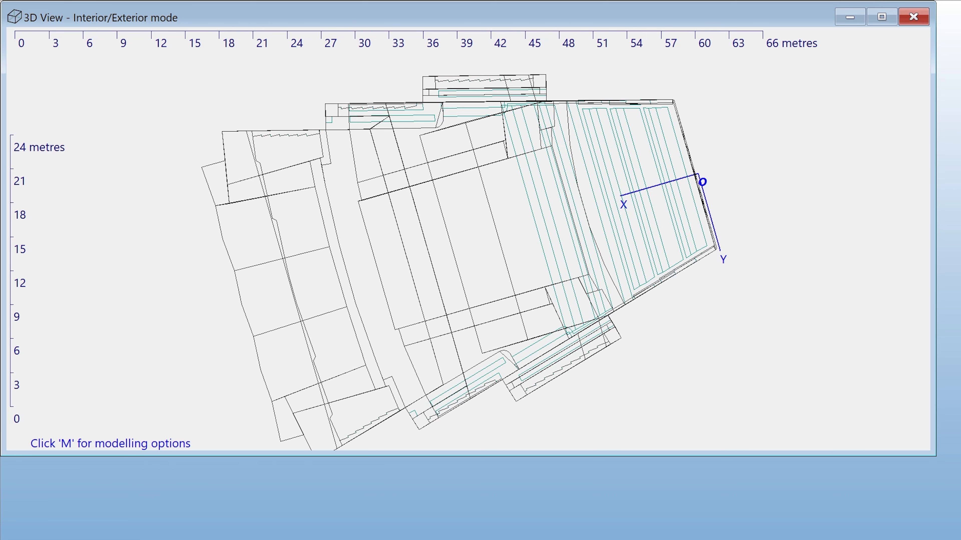
# Step: Step through the saved 3D views of the hall, including the front elevation, the zoomed perspective and the rotated plan
pyautogui.press('2')
pyautogui.press('3')
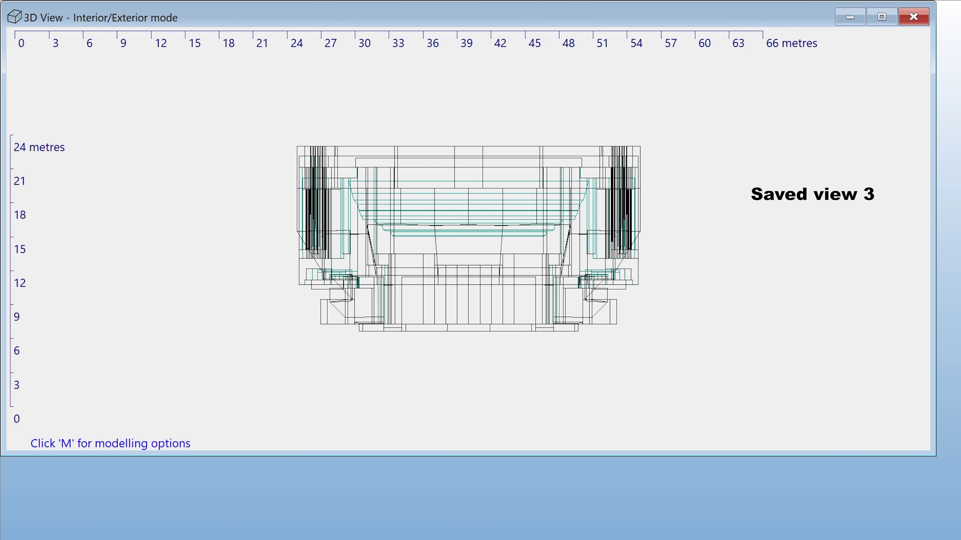
pyautogui.press('4')
pyautogui.press('5')
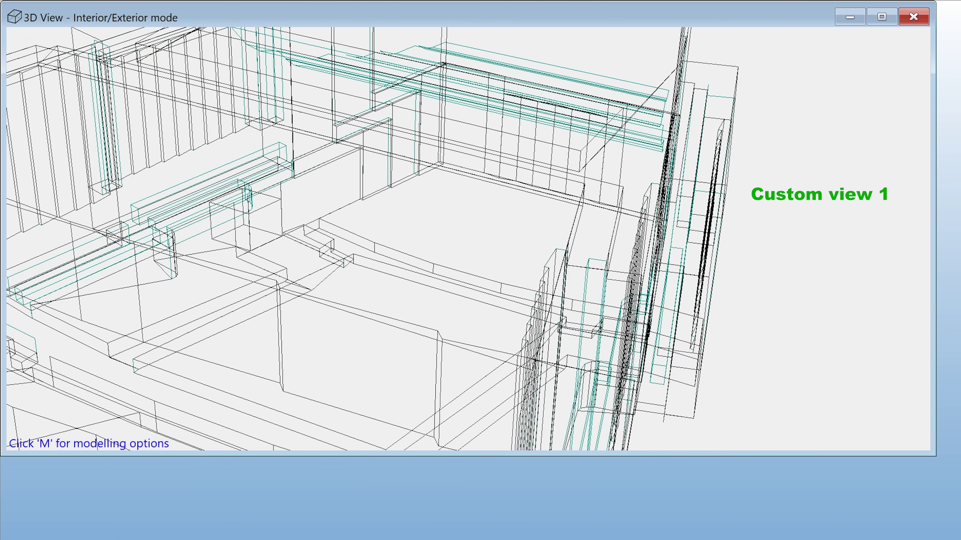
pyautogui.press('6')
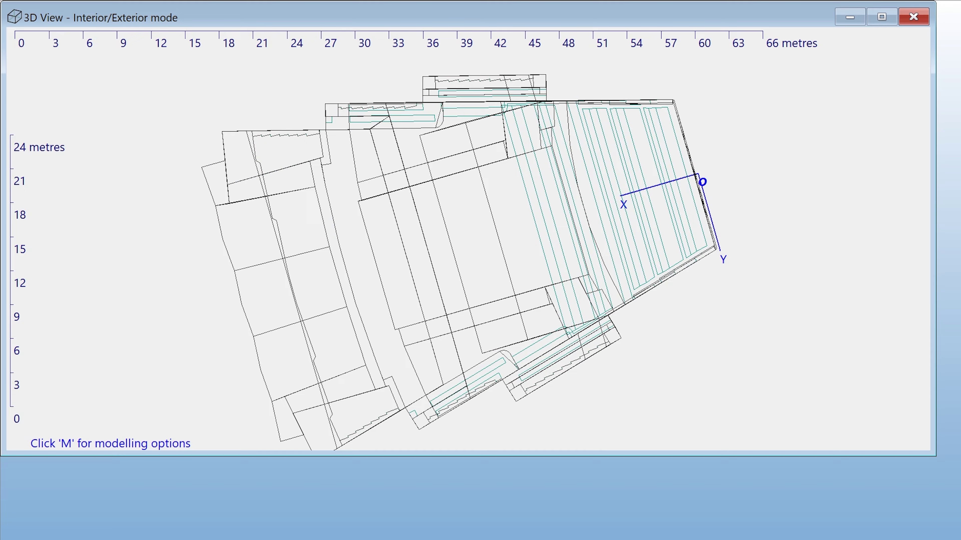
# Step: Delete the saved custom views of the hall and cycle through its default perspective, side and plan views
pyautogui.press('Delete')
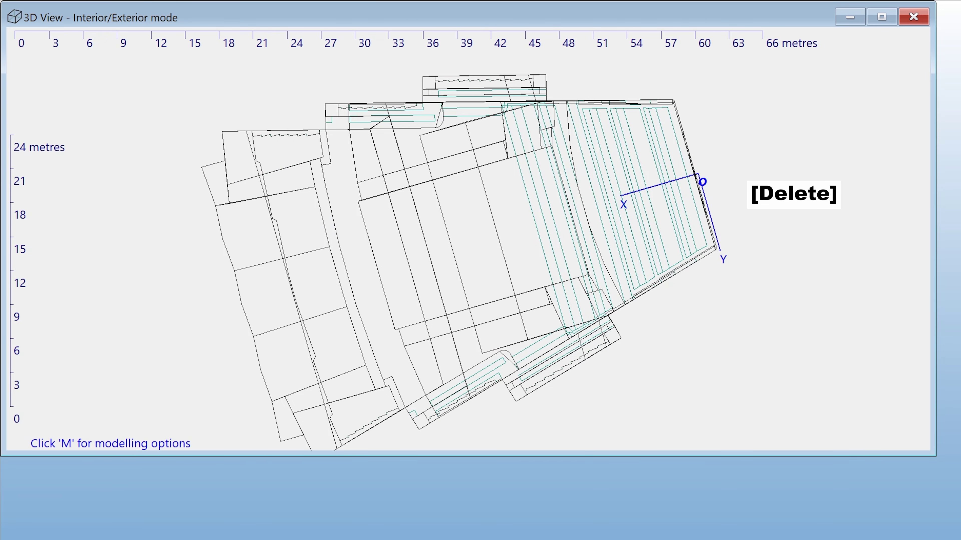
pyautogui.press('Delete')
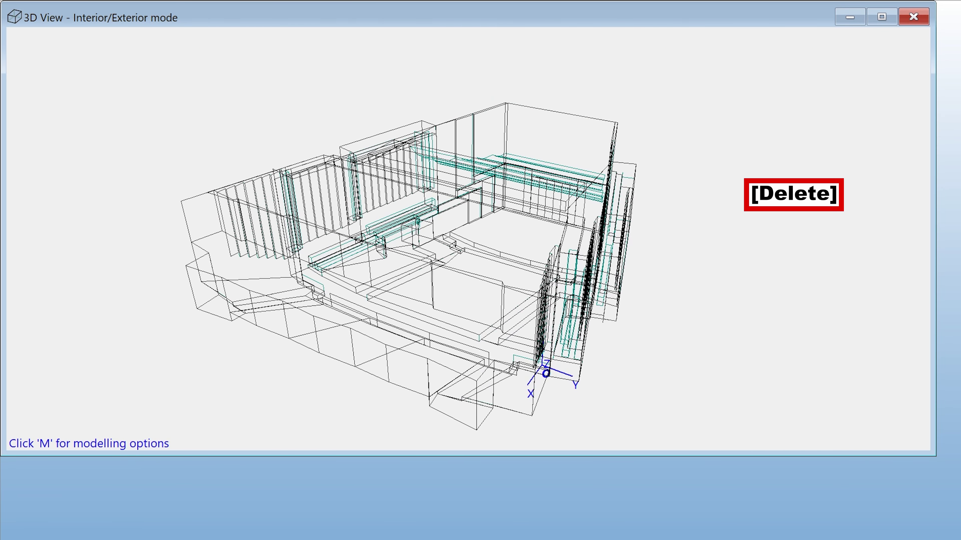
pyautogui.press('Delete')
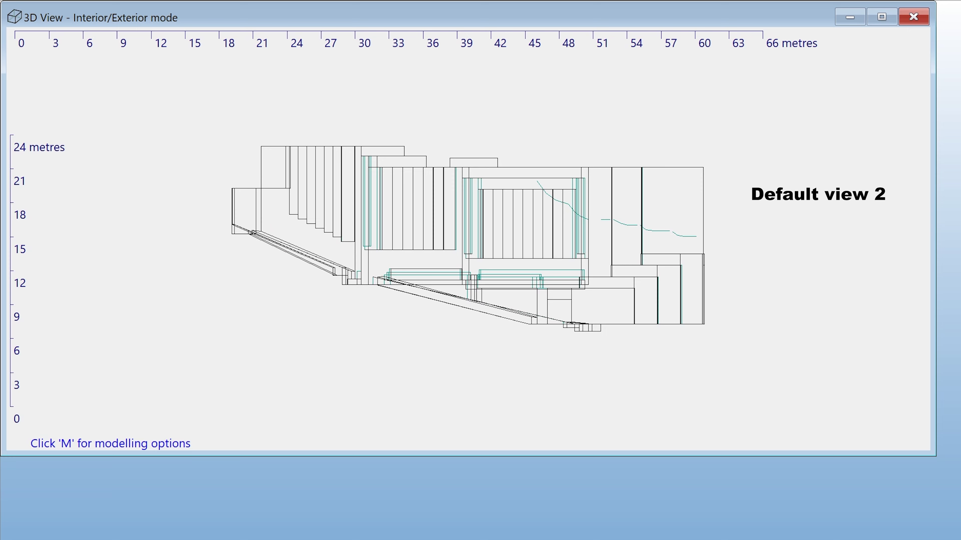
pyautogui.press('Delete')
pyautogui.press('Delete')
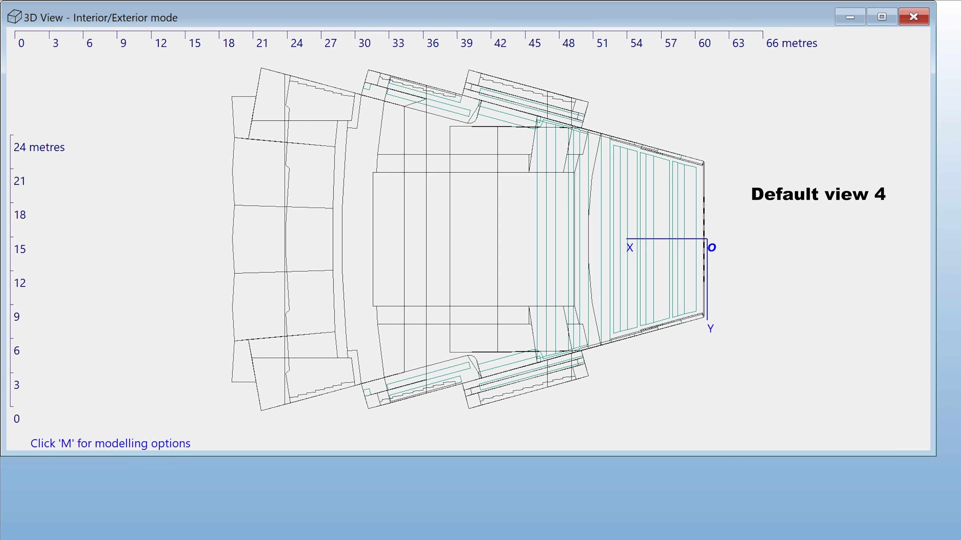
pyautogui.press('Delete')
pyautogui.press('Delete')
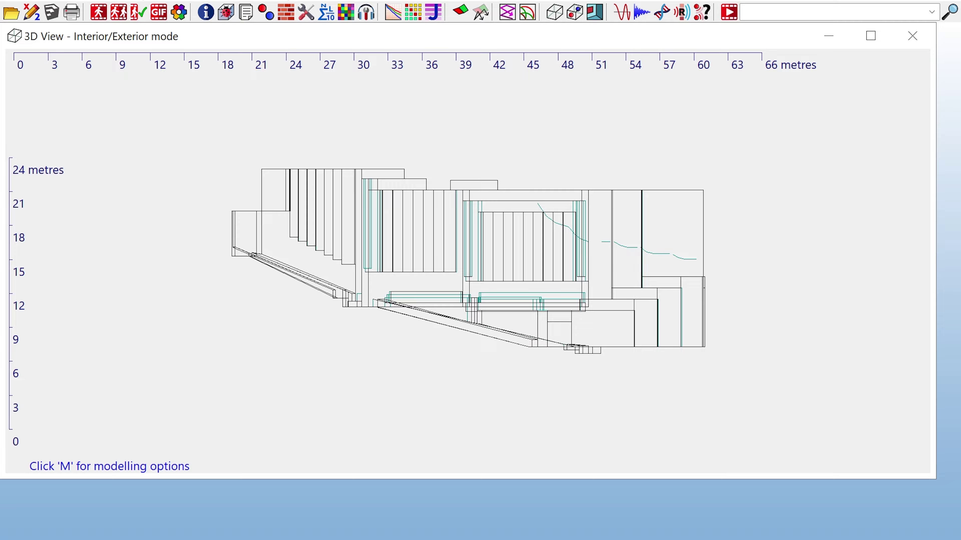
# Step: Close and reopen the hall's 3D view, and reset it to the home view
pyautogui.click(913, 37)
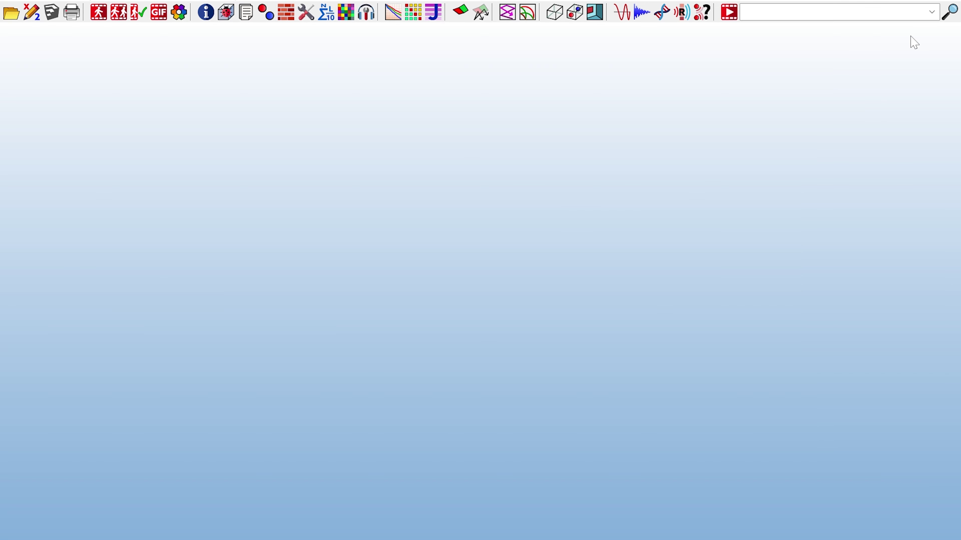
pyautogui.click(558, 14)
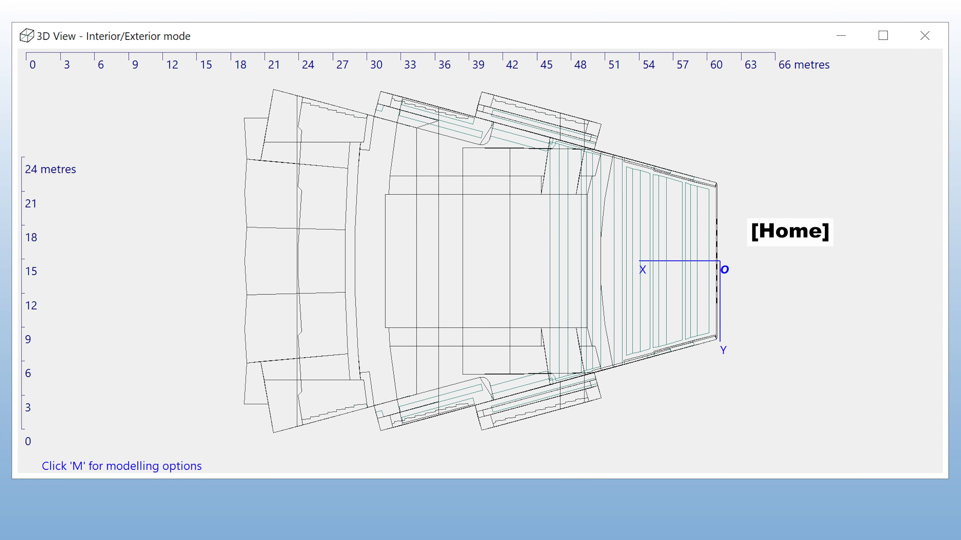
pyautogui.press('Home')
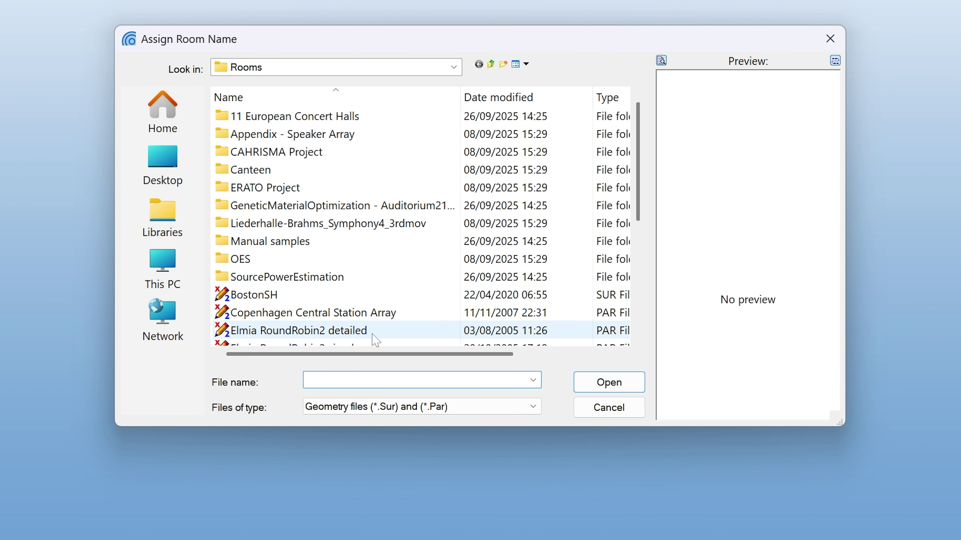
# Step: Open the room Elmia RoundRobin2 detailed and cycle its 3D view through the available projections
pyautogui.click(372, 334)
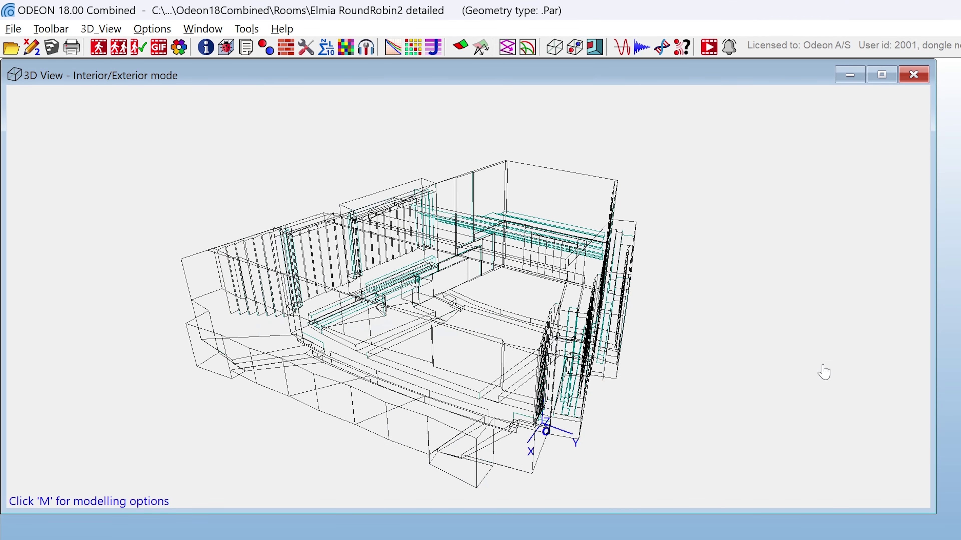
pyautogui.press('space')
pyautogui.press('space')
pyautogui.press('space')
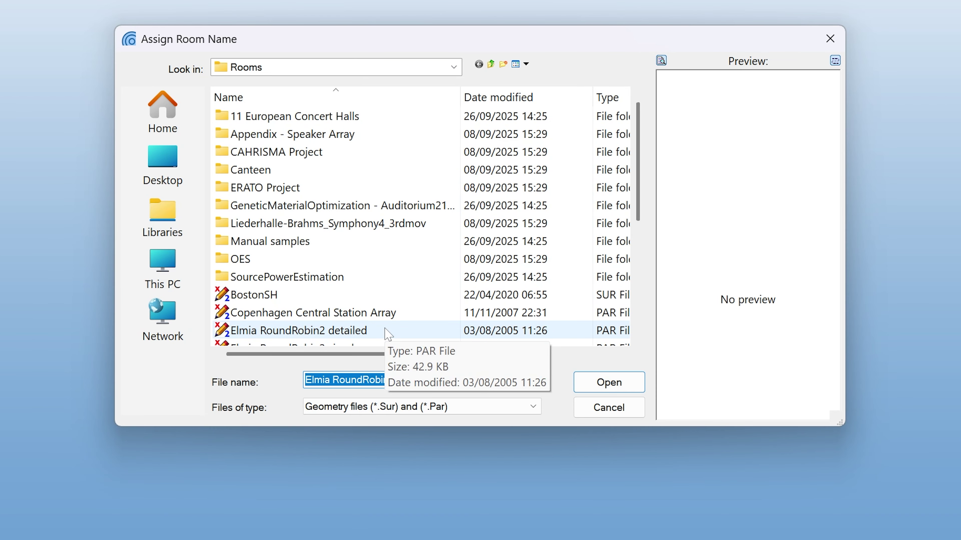
# Step: Open the room Elmia RoundRobin2 detailed and display its 3D View and 3D Source Receiver View
pyautogui.click(387, 333)
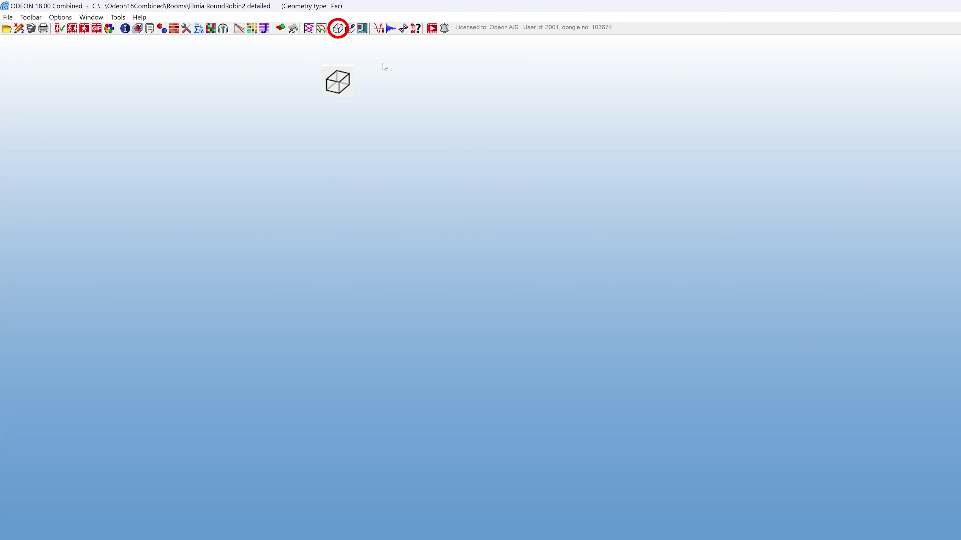
pyautogui.click(340, 30)
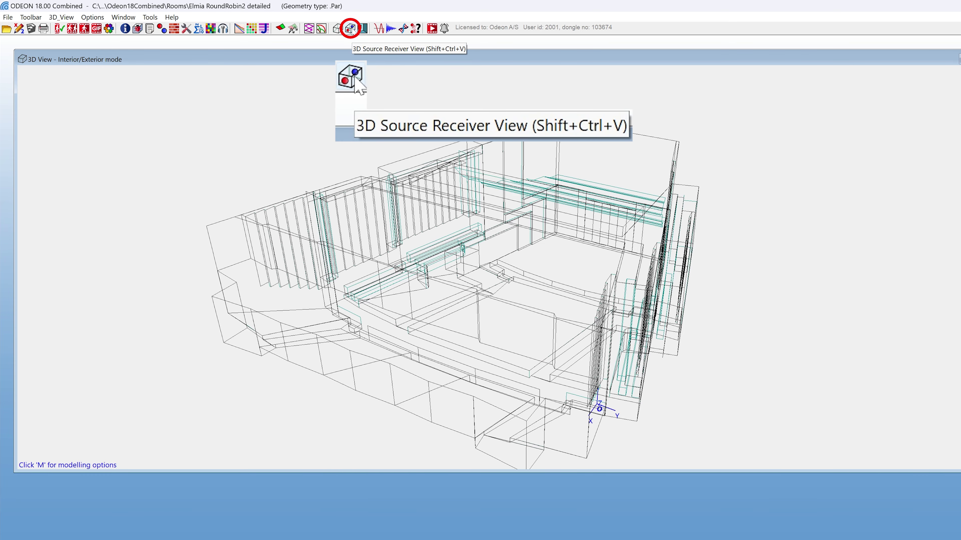
pyautogui.click(350, 29)
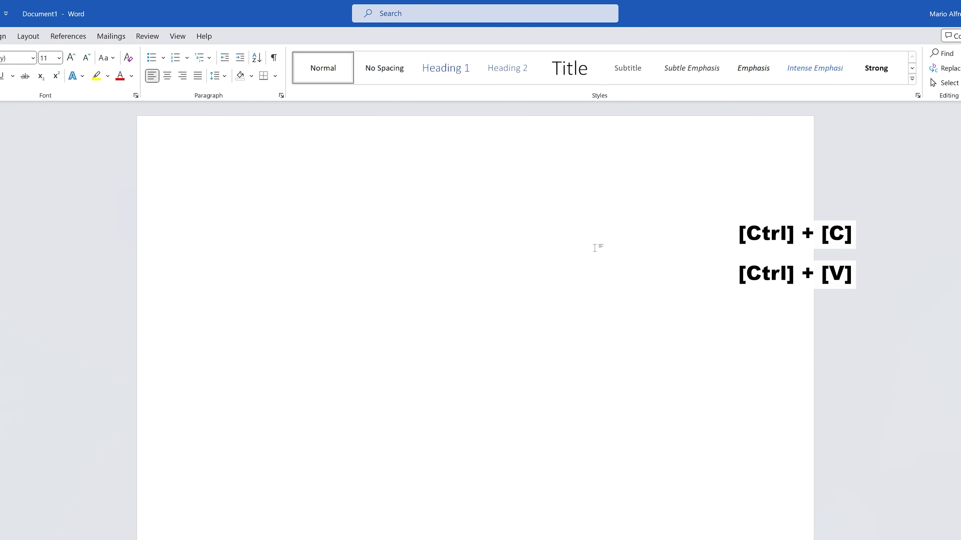
# Step: Switch to Word and paste the copied 3D view into the blank document
pyautogui.hotkey('ctrl', 'v')
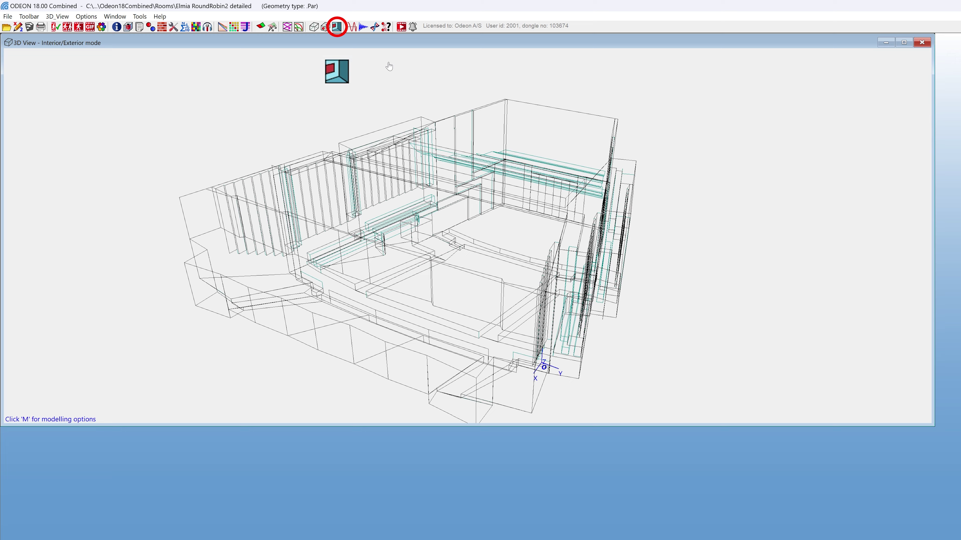
# Step: Open the 3D Render of the Elmia hall and turn the camera to look around the interior
pyautogui.click(336, 27)
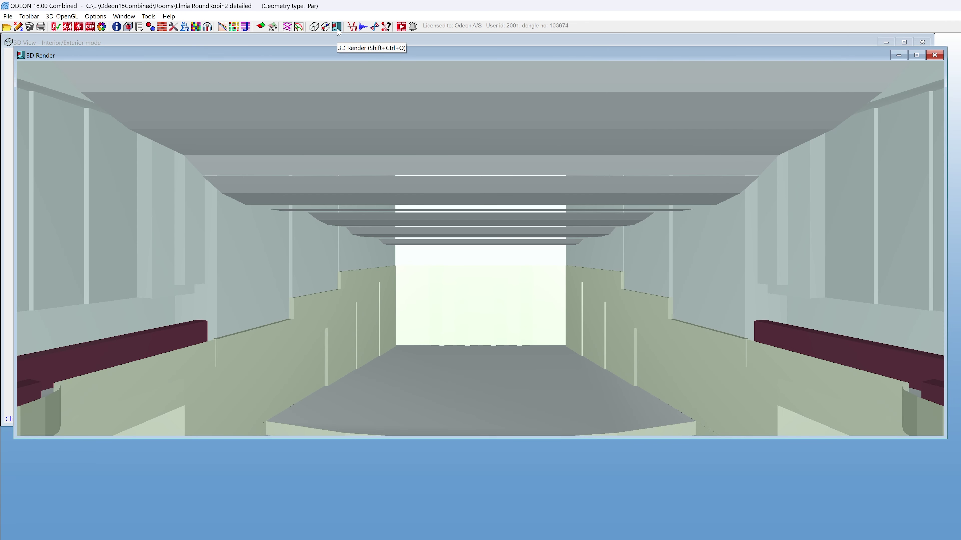
pyautogui.moveTo(668, 216); pyautogui.dragTo(332, 242)
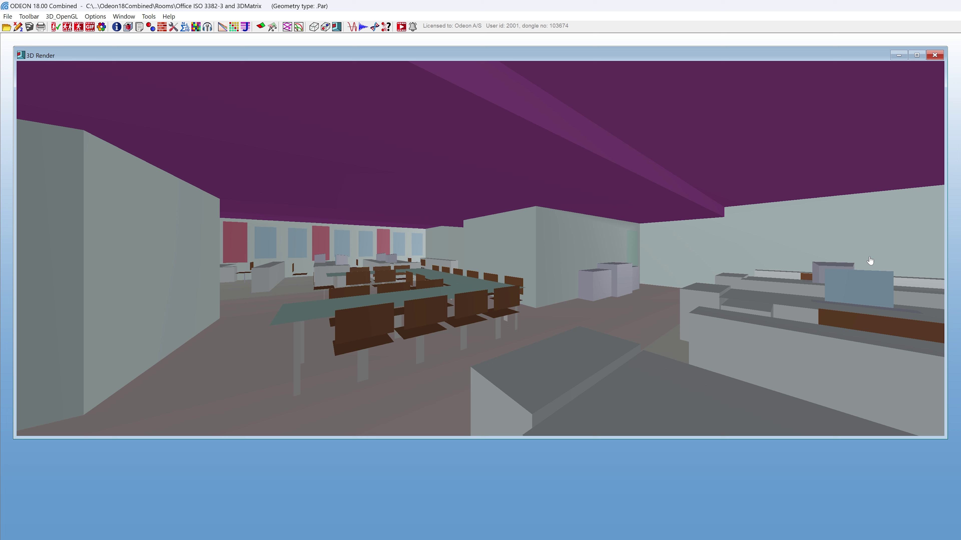
# Step: Turn the camera towards the long table in the office's 3D render, and move the viewpoint forwards and backwards
pyautogui.click(869, 259)
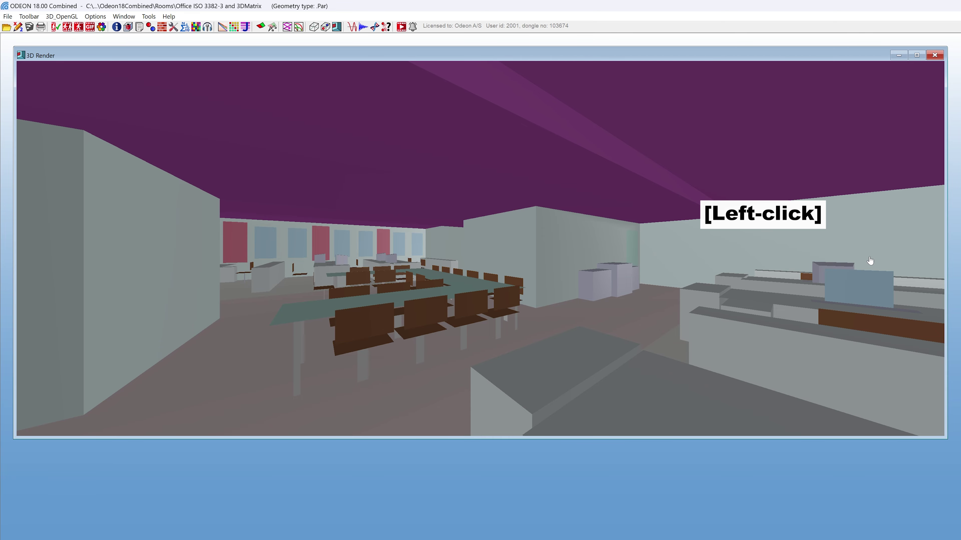
pyautogui.moveTo(870, 259); pyautogui.dragTo(824, 253)
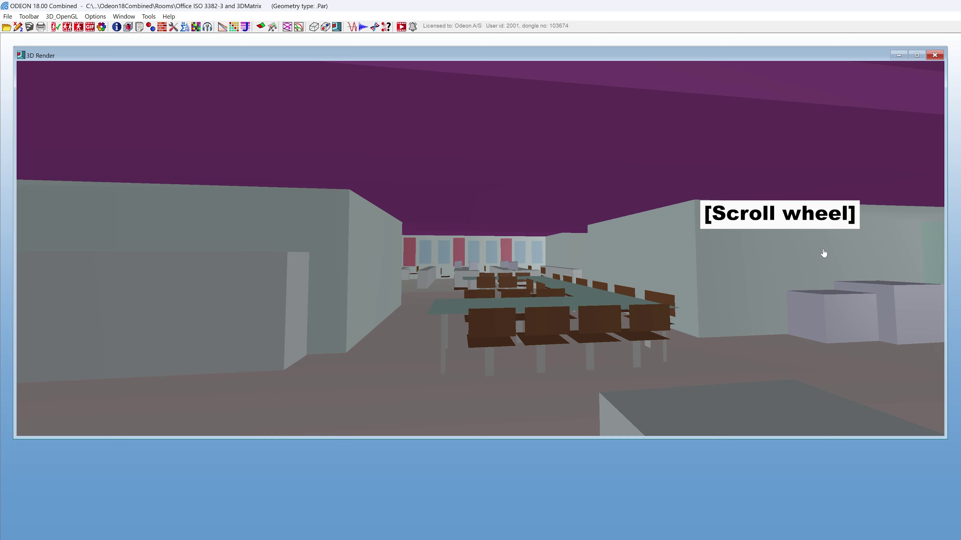
pyautogui.scroll(4, 823, 254)
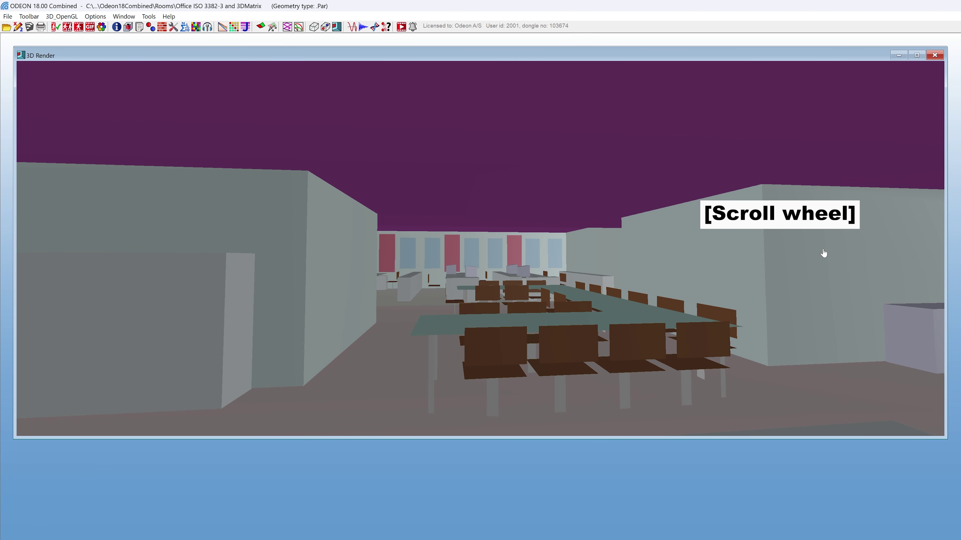
pyautogui.scroll(-3, 823, 253)
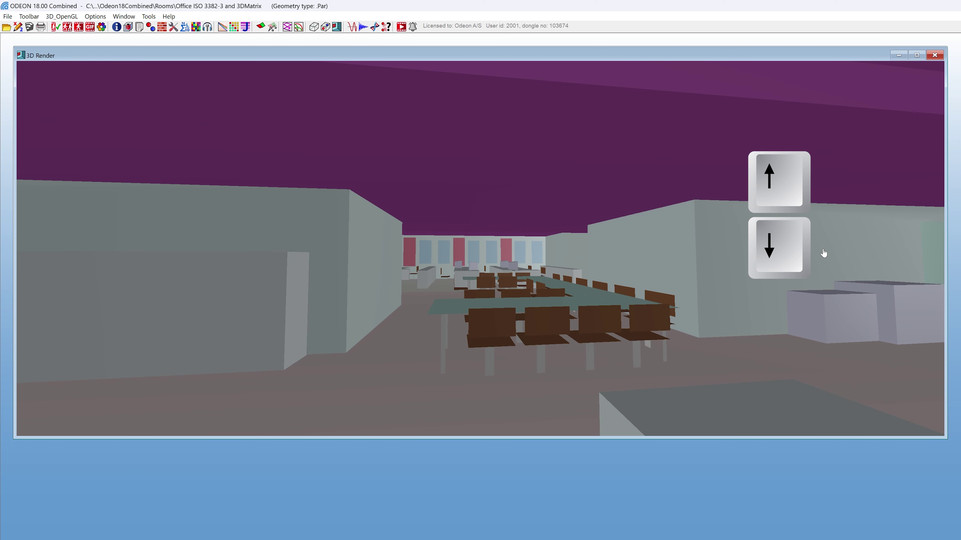
pyautogui.press('Down')
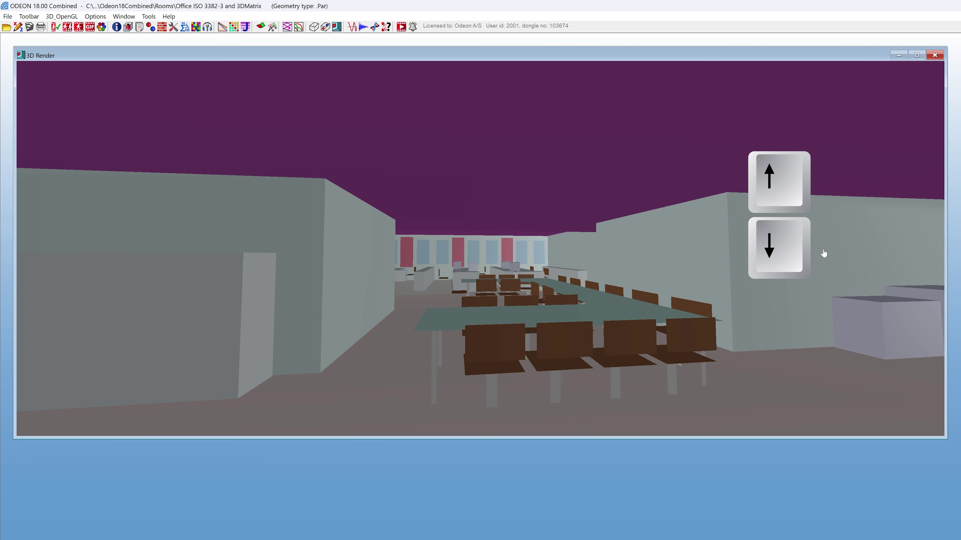
pyautogui.press('Down')
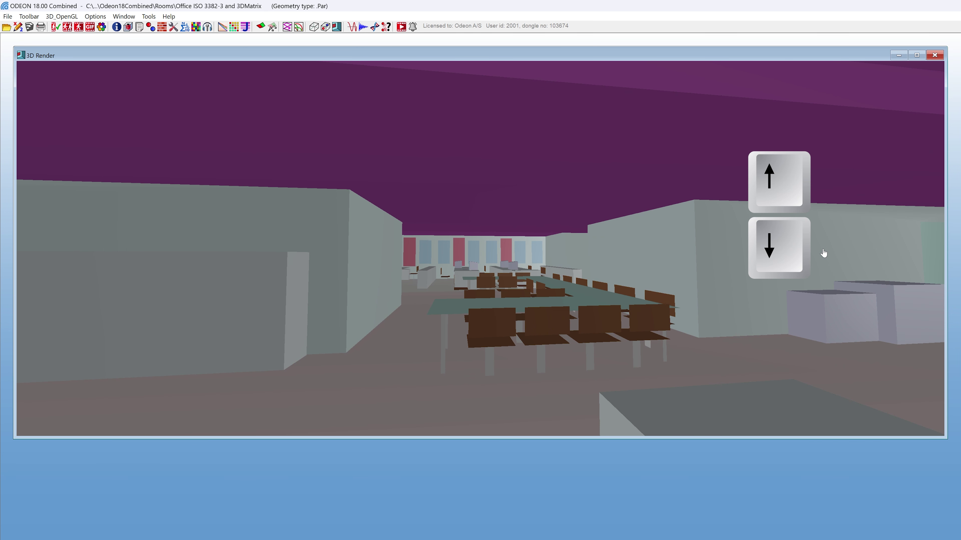
pyautogui.press('Up')
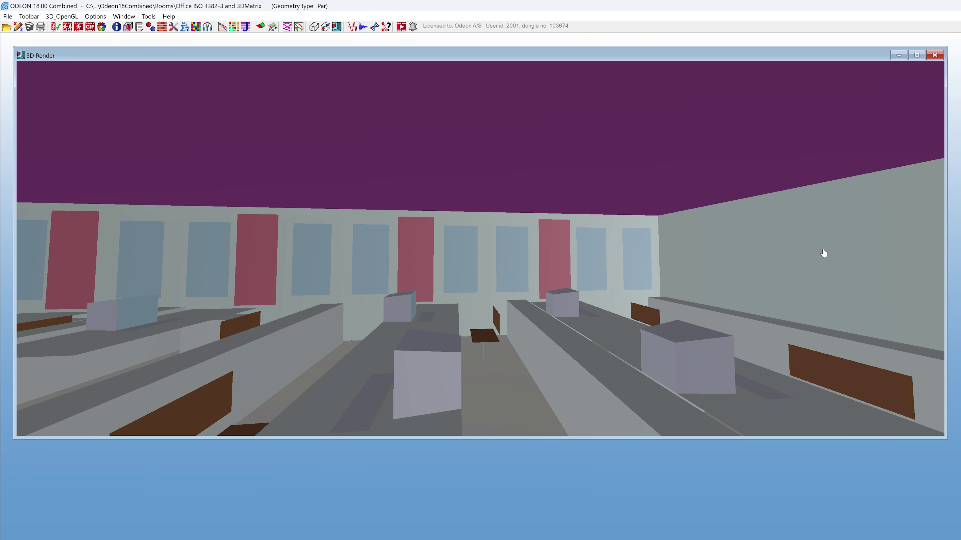
# Step: Turn the office render towards the corridor and the desks along the windows, and adjust the viewpoint there
pyautogui.moveTo(822, 254); pyautogui.dragTo(674, 269)
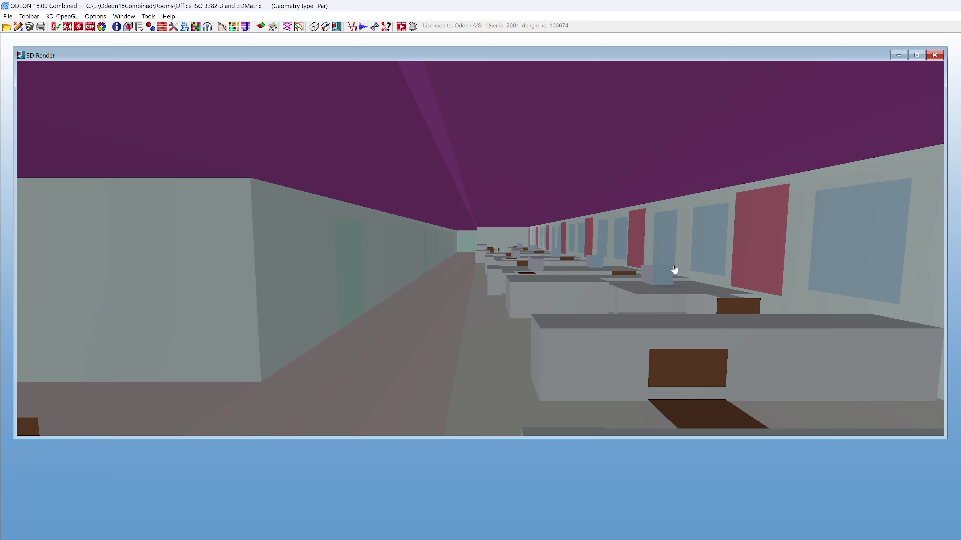
pyautogui.rightClick(675, 270)
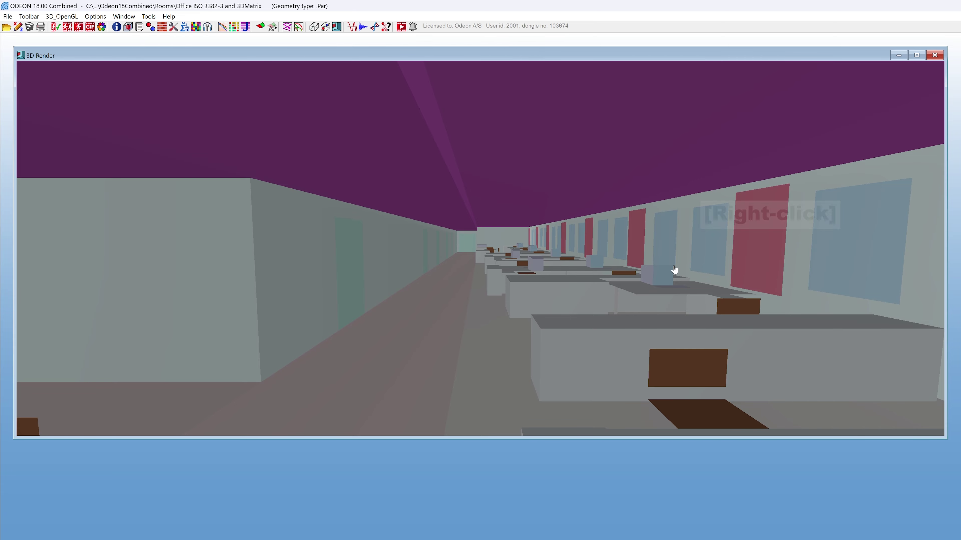
pyautogui.moveTo(675, 269)
pyautogui.mouseDown(button='right')
pyautogui.moveTo(688, 262)
pyautogui.moveTo(653, 283)
pyautogui.moveTo(661, 245)
pyautogui.moveTo(691, 282)
pyautogui.moveTo(624, 281)
pyautogui.moveTo(643, 251)
pyautogui.moveTo(663, 265)
pyautogui.mouseUp(button='right')
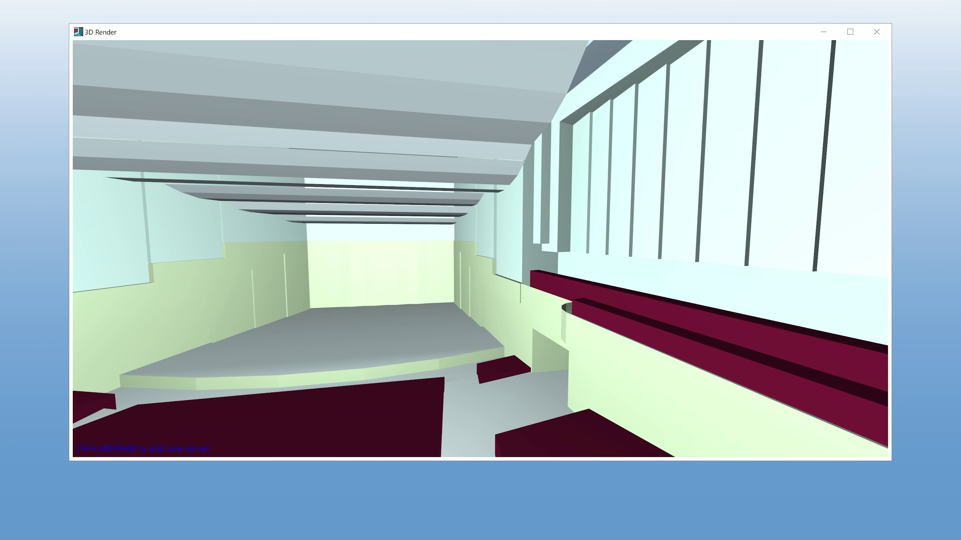
# Step: Display the hall render in layer colours and set the PANELWALLS layer colour to R 255, G 155, B 0
pyautogui.hotkey('ctrl', 'l')
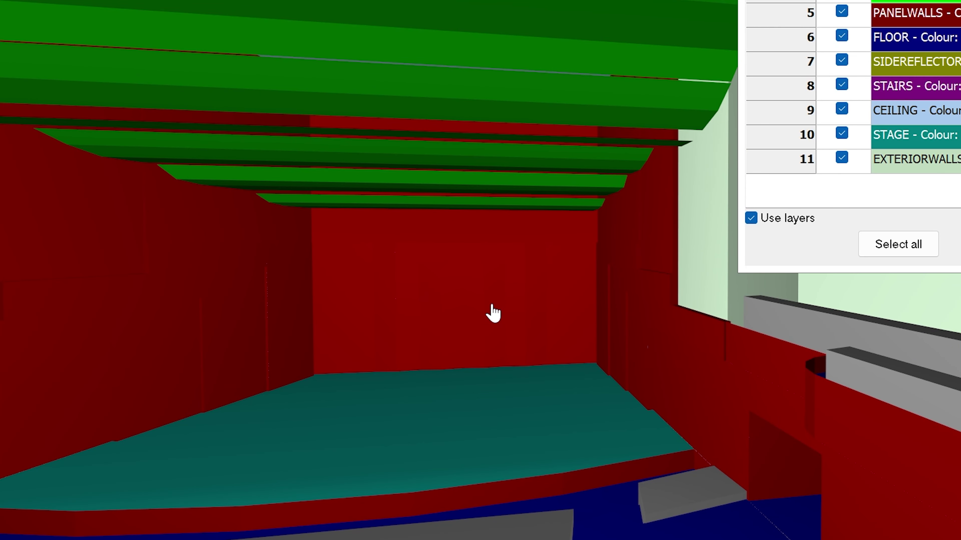
pyautogui.keyDown('shift'); pyautogui.click(492, 304); pyautogui.keyUp('shift')
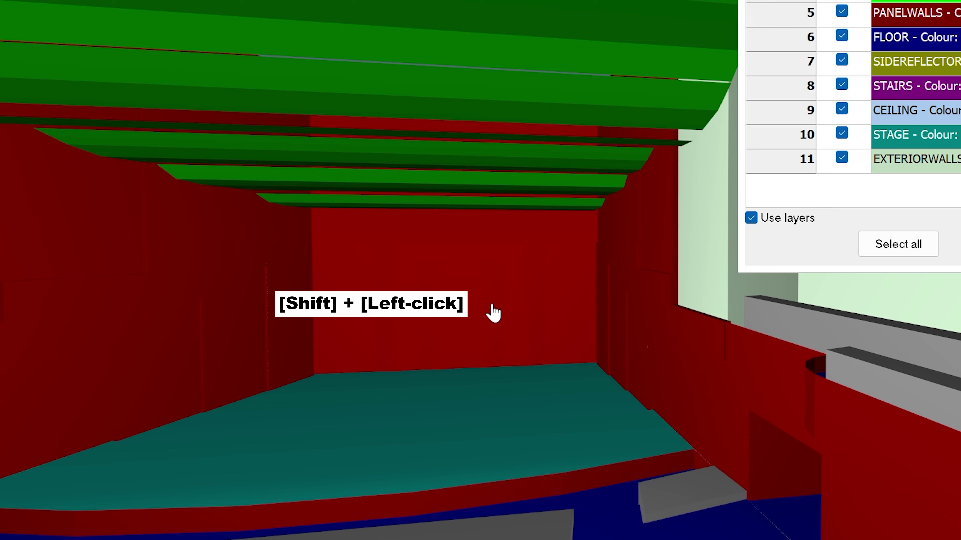
pyautogui.keyDown('shift'); pyautogui.click(491, 305); pyautogui.keyUp('shift')
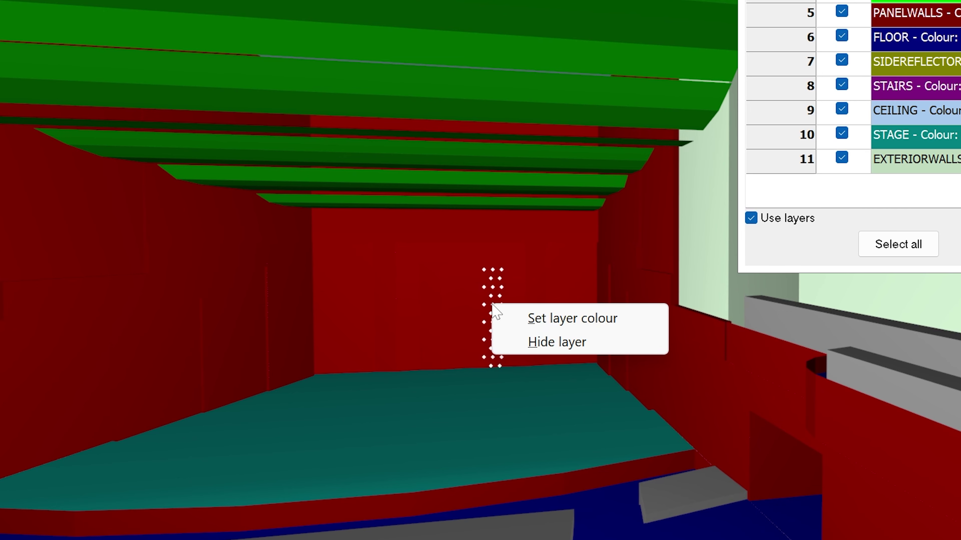
pyautogui.click(513, 319)
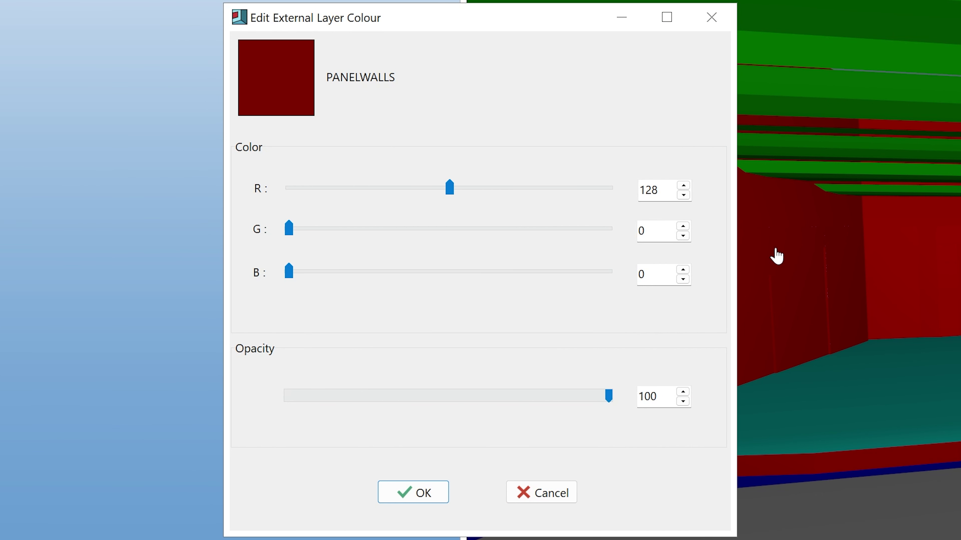
pyautogui.moveTo(454, 191); pyautogui.dragTo(622, 189)
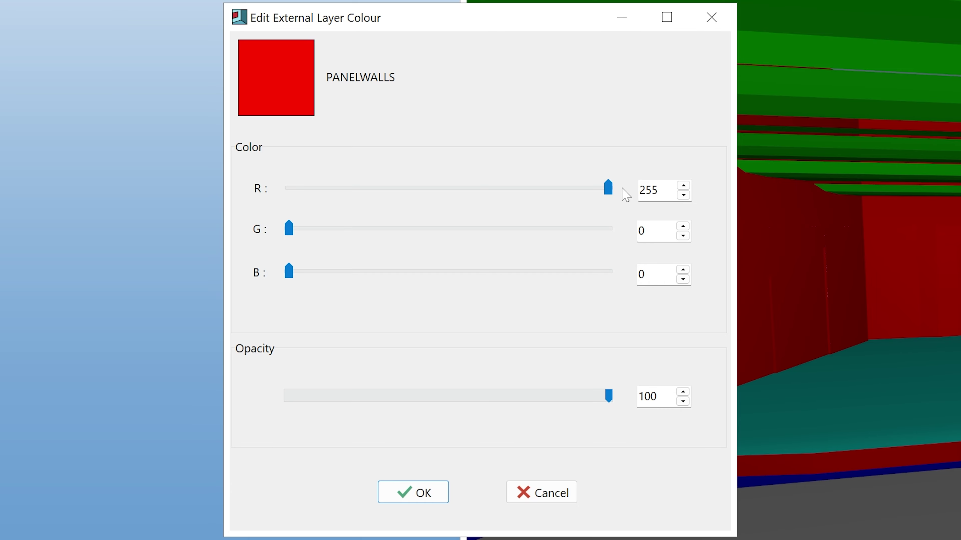
pyautogui.moveTo(289, 229); pyautogui.dragTo(485, 228)
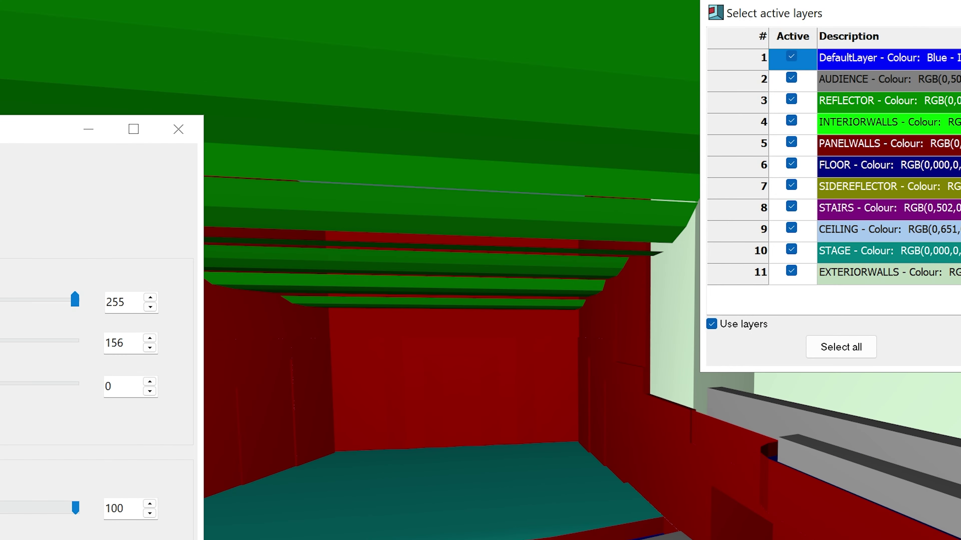
pyautogui.click(282, 95)
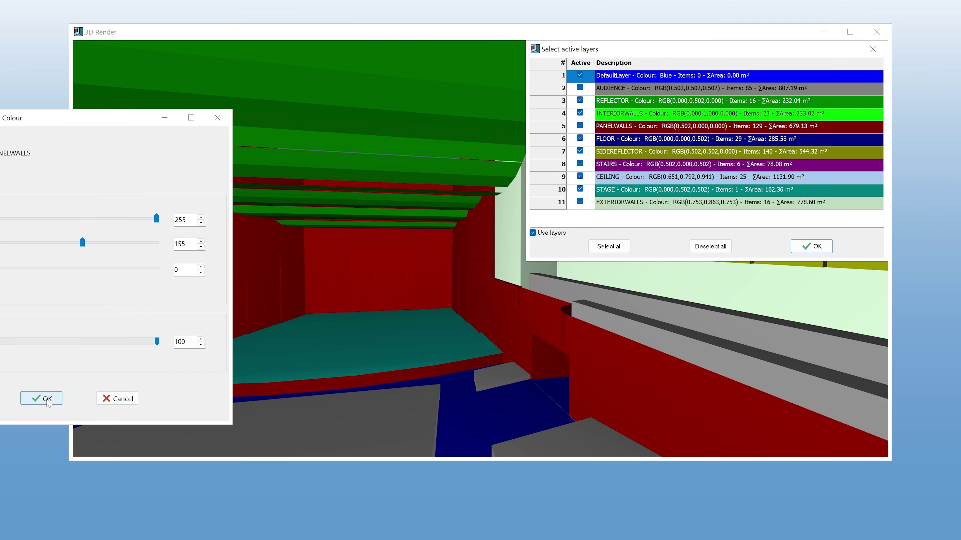
pyautogui.click(41, 399)
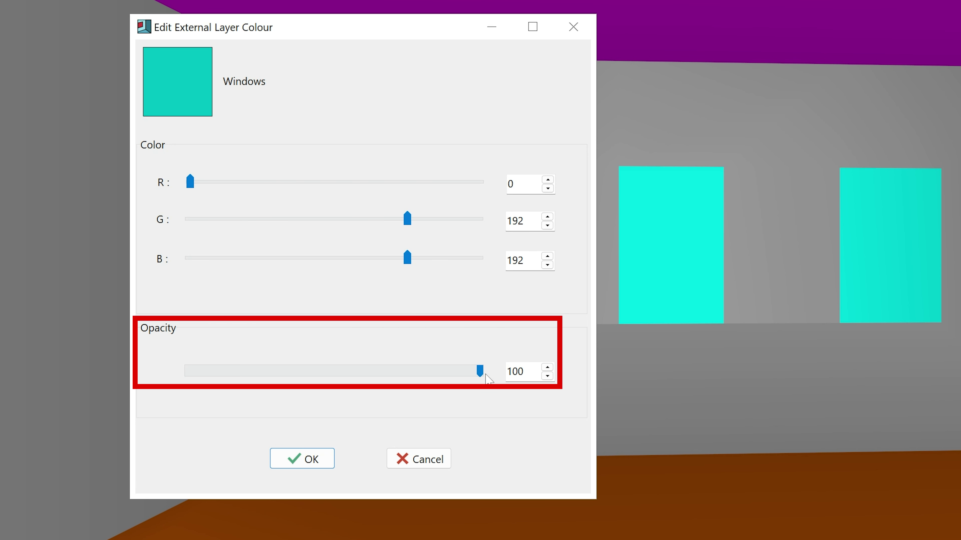
# Step: Set the opacity of the Windows layer to 50
pyautogui.moveTo(480, 373); pyautogui.dragTo(335, 374)
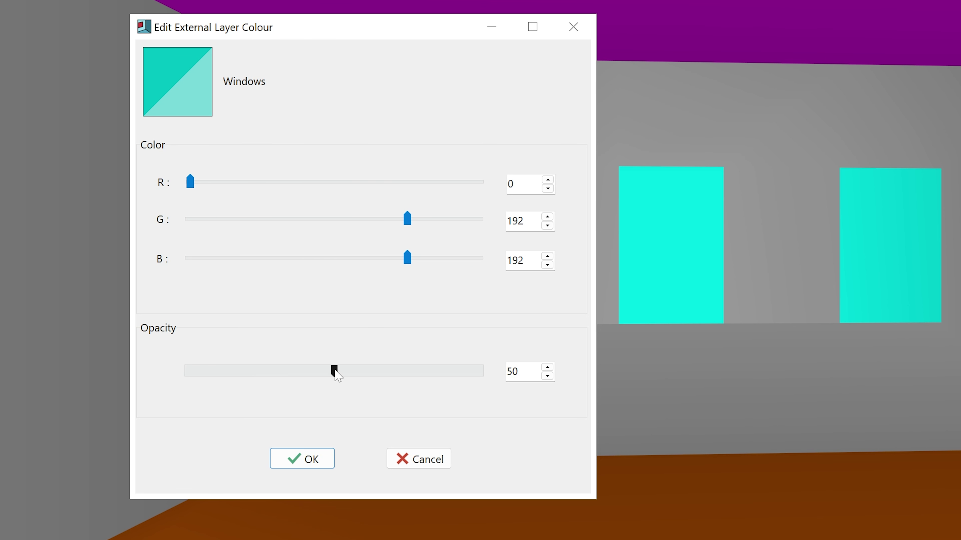
pyautogui.click(308, 465)
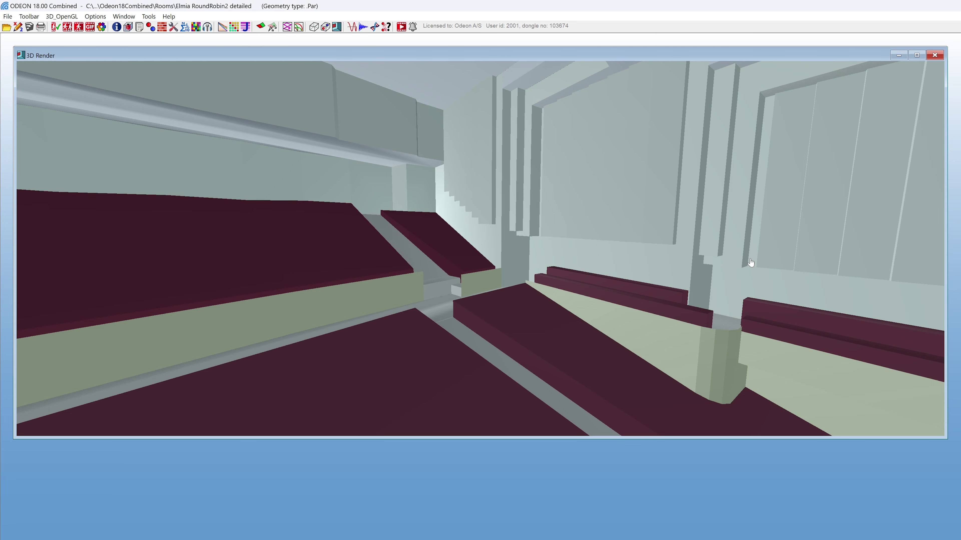
# Step: Store camera viewpoints facing the seating and the stage in the Elmia hall render, and cycle through the stored views
pyautogui.press('space')
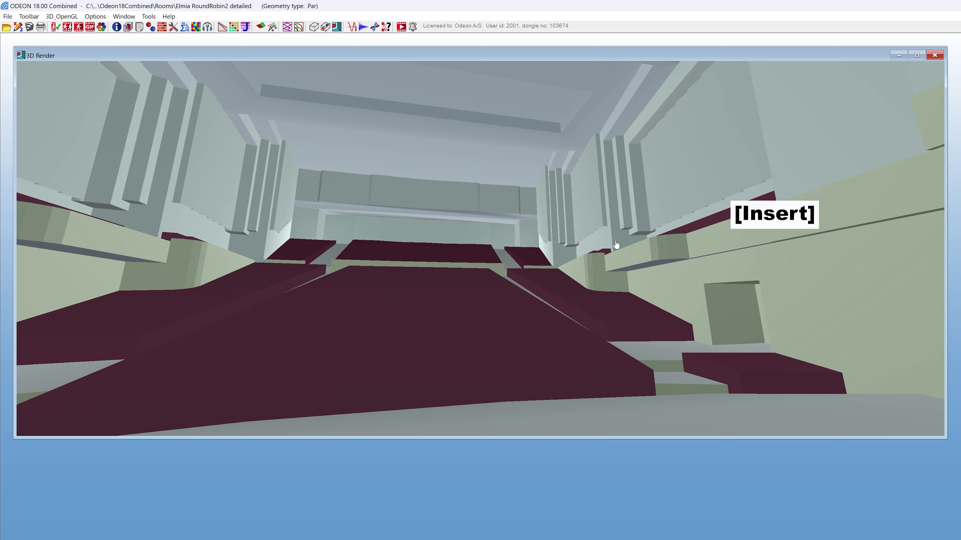
pyautogui.moveTo(597, 241); pyautogui.dragTo(791, 272)
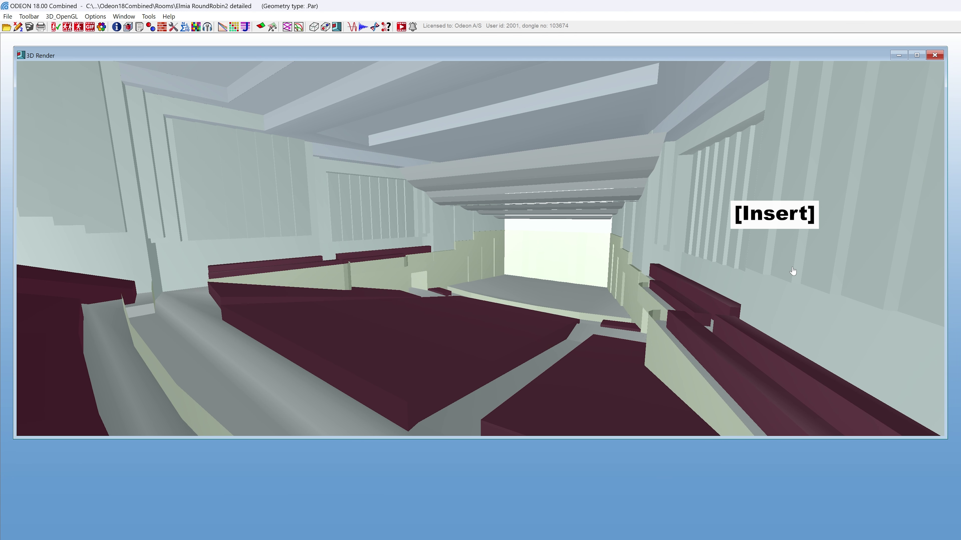
pyautogui.press('space')
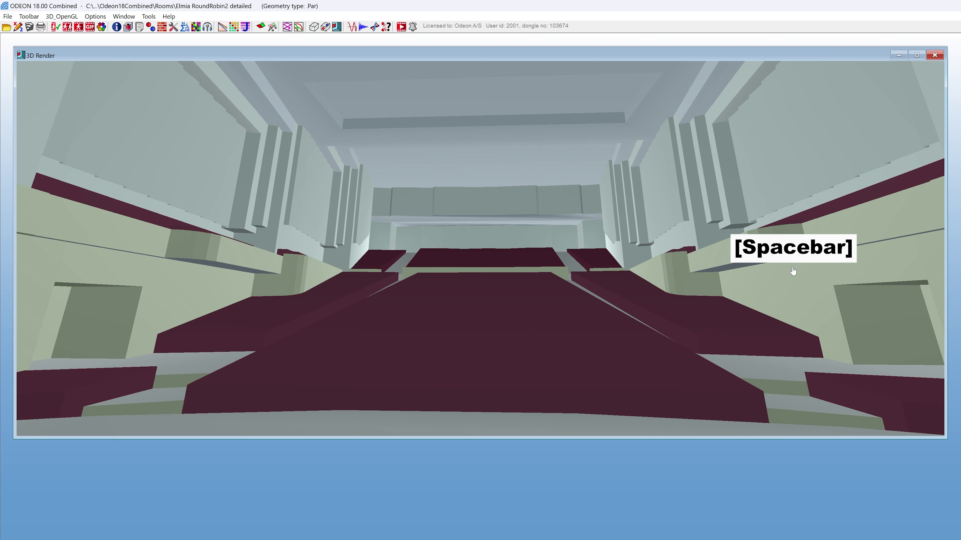
pyautogui.press('space')
pyautogui.press('space')
pyautogui.press('space')
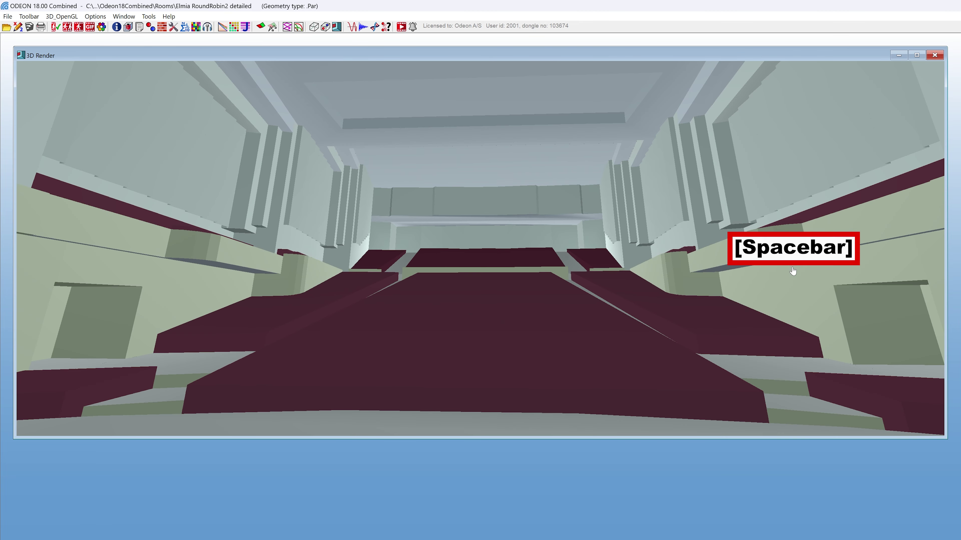
pyautogui.press('space')
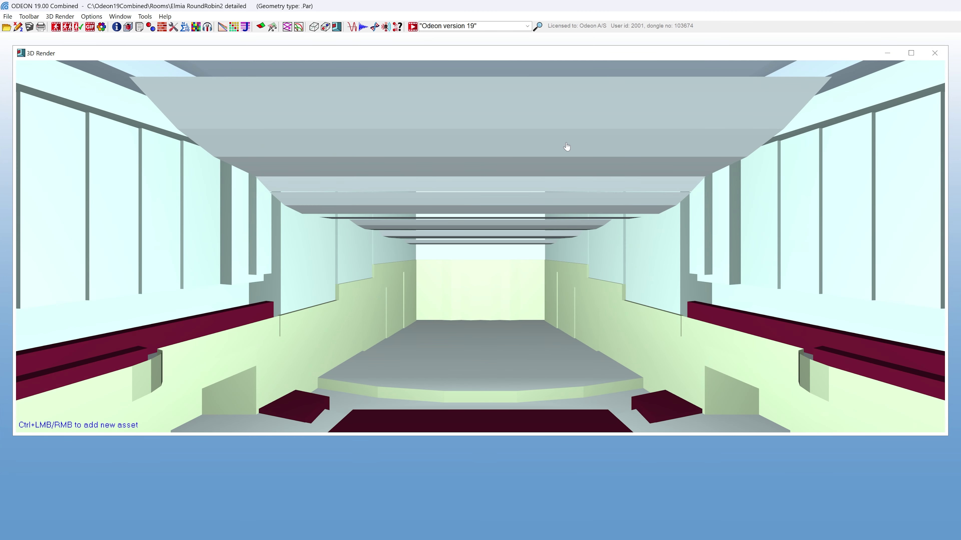
# Step: View the Elmia hall from outside, orbit it from the top view to an oblique side view and shift the model slightly
pyautogui.press('space')
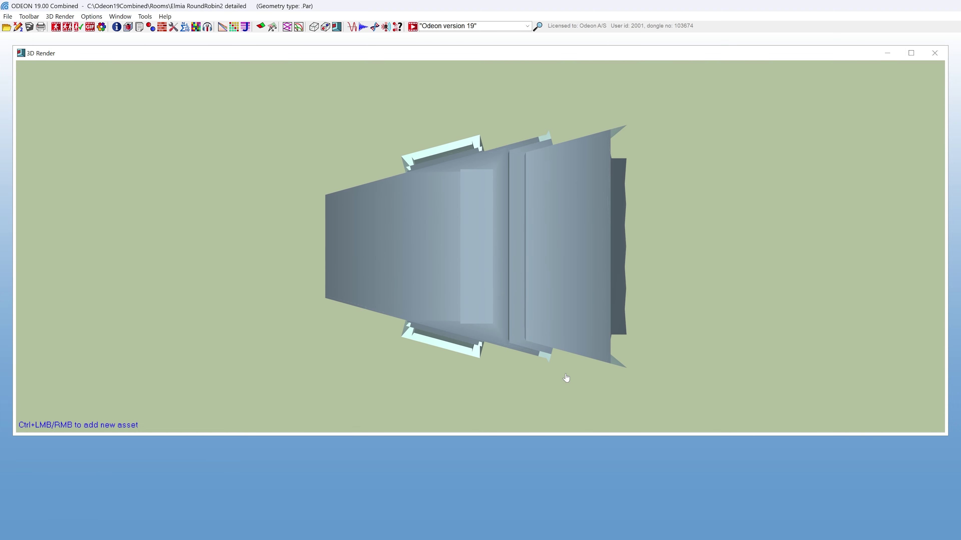
pyautogui.moveTo(566, 374); pyautogui.dragTo(254, 145)
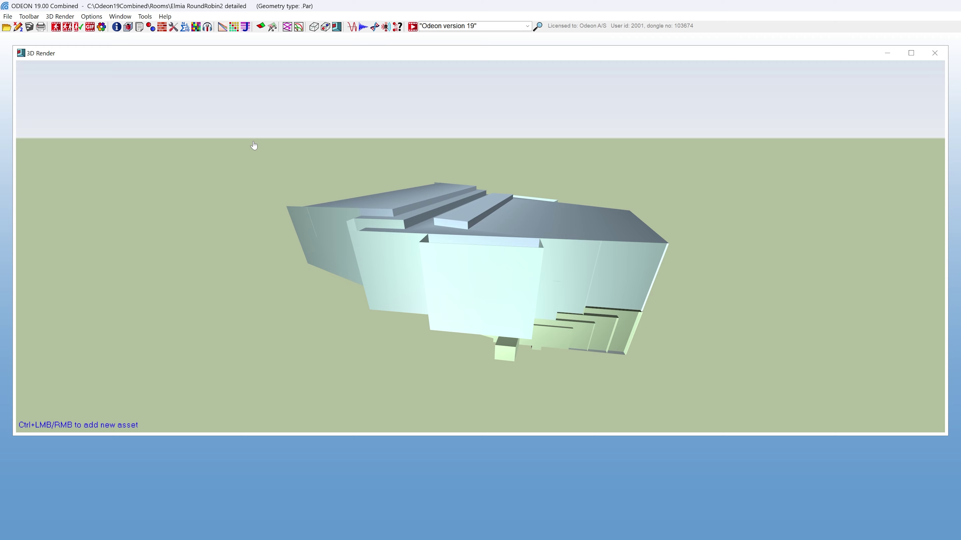
pyautogui.moveTo(582, 271); pyautogui.dragTo(560, 232, button='right')
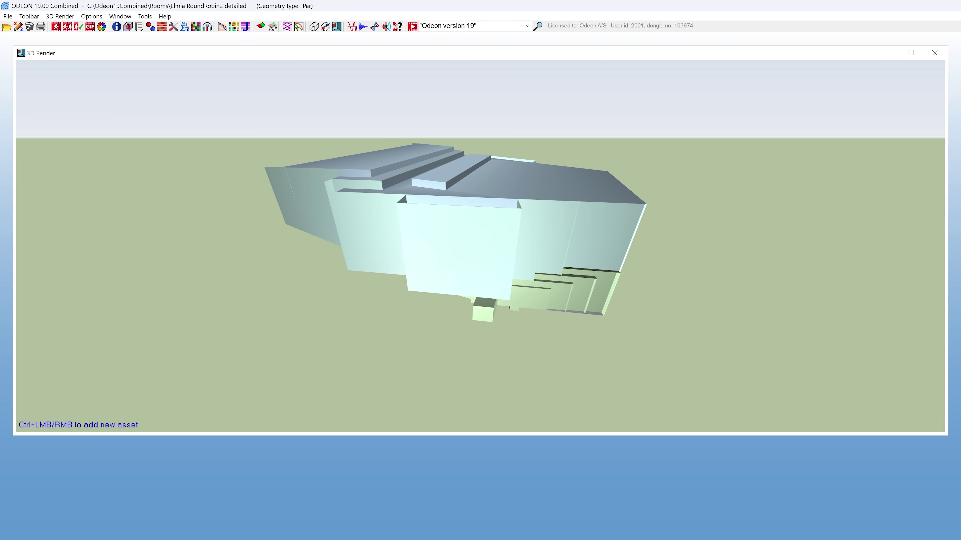
# Step: Toggle the see-through display of the hall's exterior surfaces on and off to inspect the interior from outside
pyautogui.press('b')
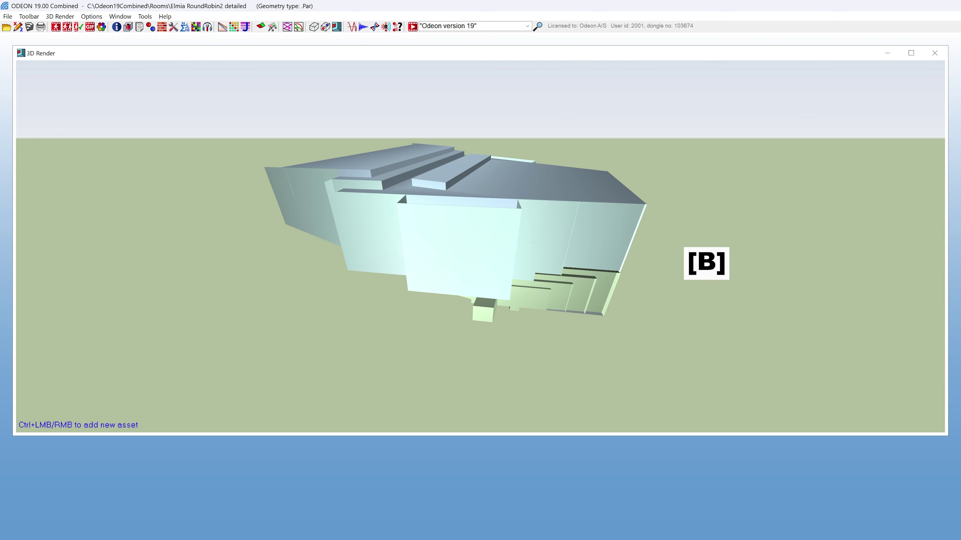
pyautogui.press('b')
pyautogui.press('b')
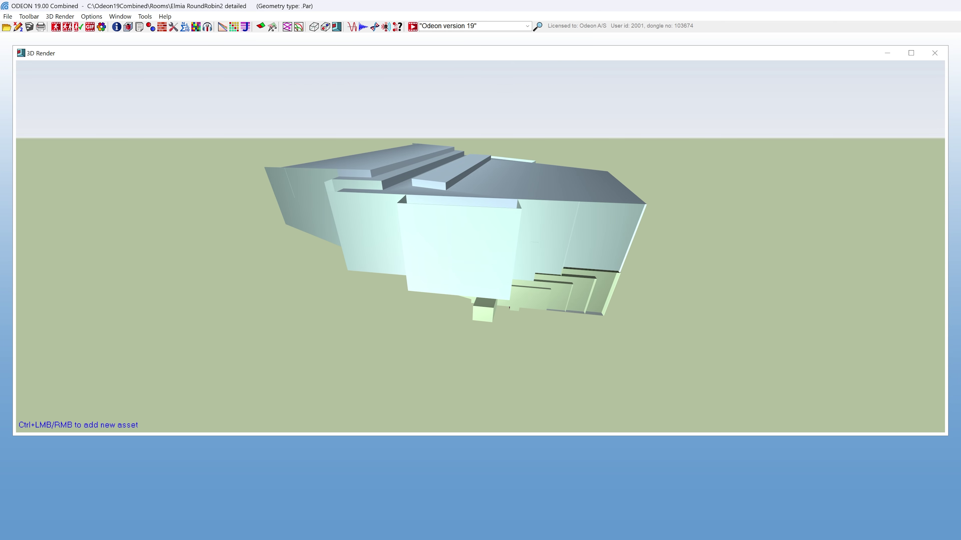
pyautogui.press('x')
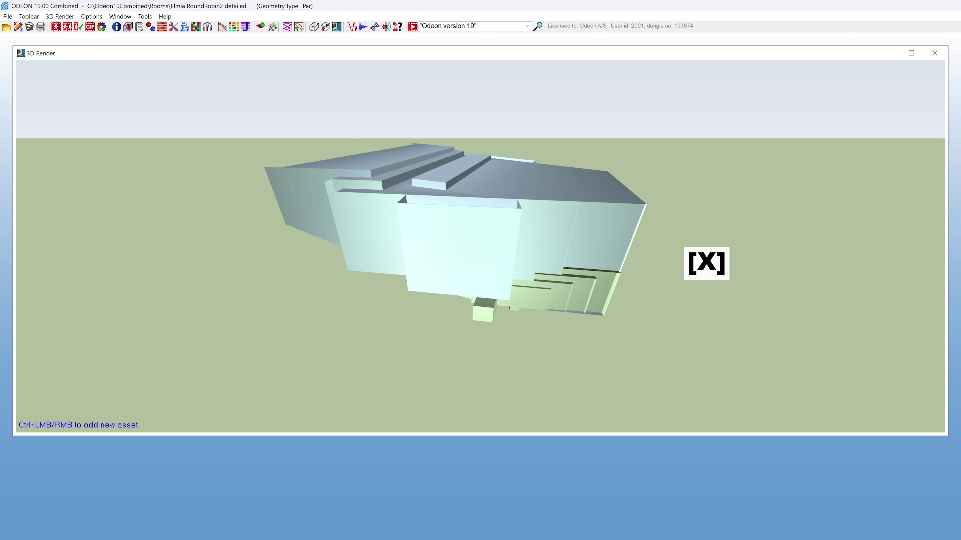
pyautogui.press('x')
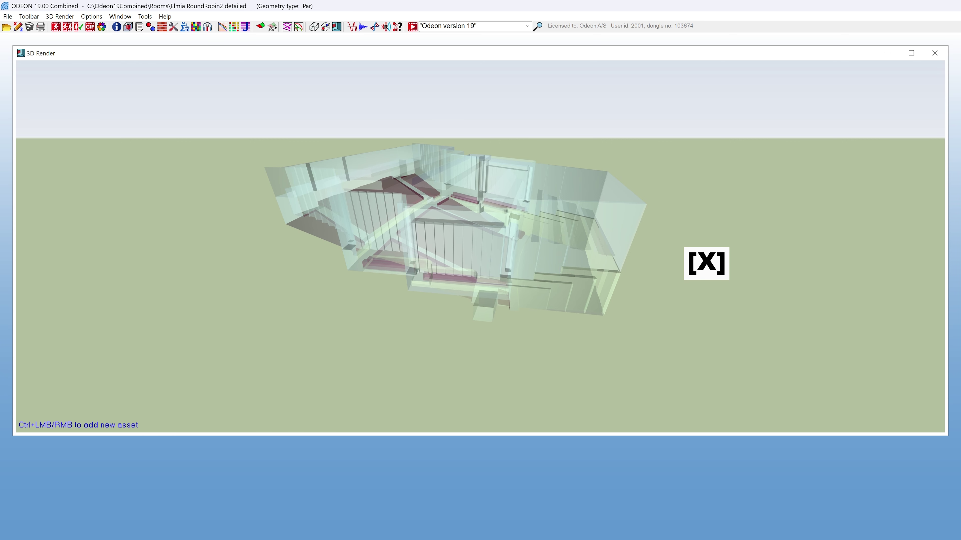
pyautogui.press('x')
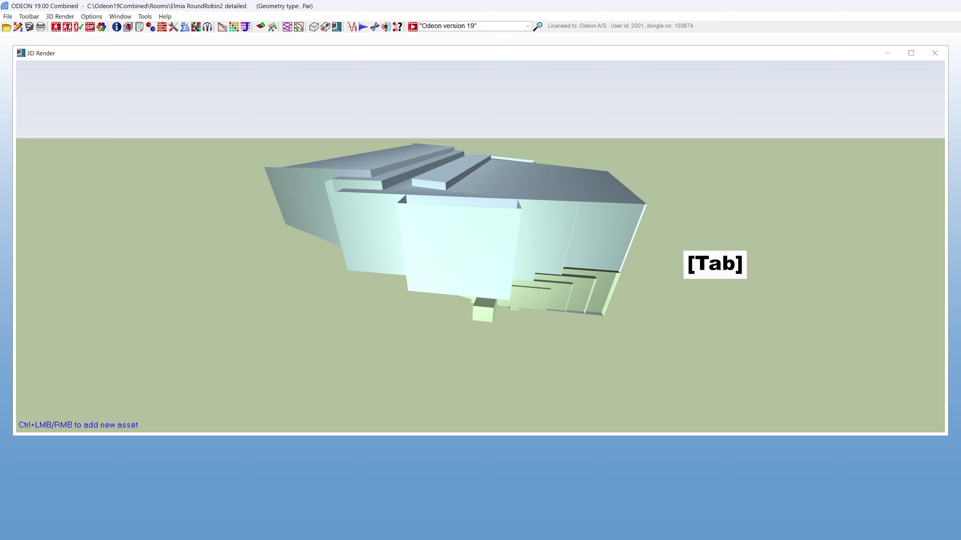
# Step: Switch the hall render back and forth between the interior and exterior viewpoints
pyautogui.press('Tab')
pyautogui.press('Tab')
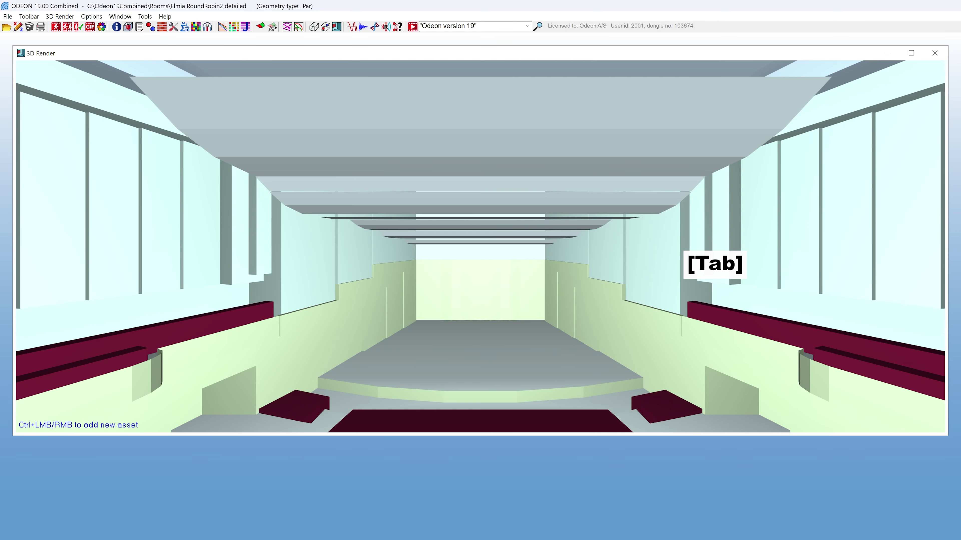
pyautogui.press('Tab')
pyautogui.press('Tab')
pyautogui.press('Tab')
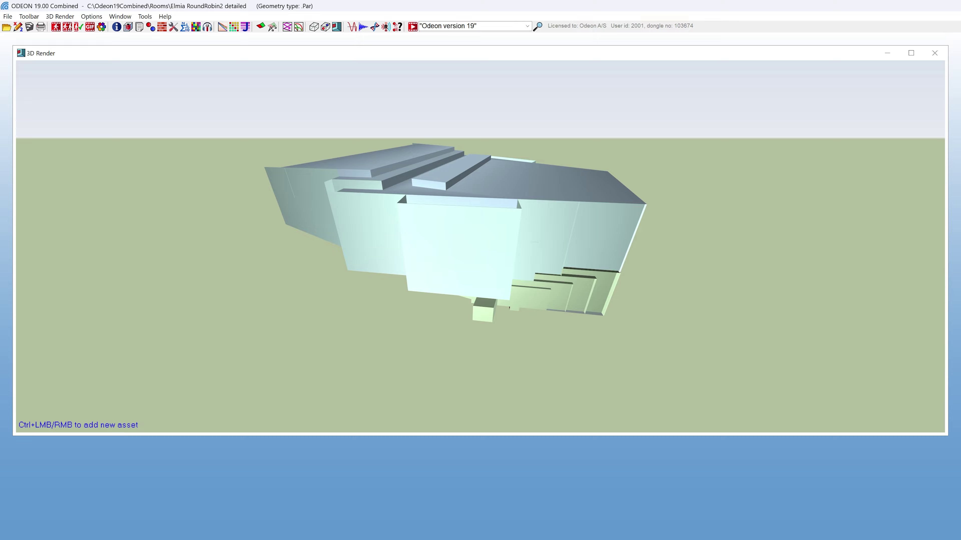